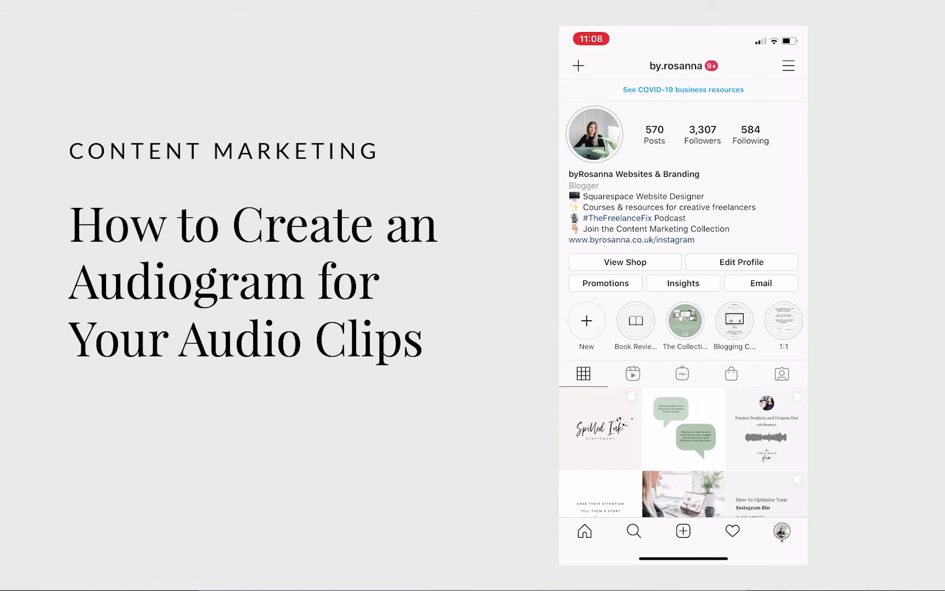
Scroll the Instagram profile grid and open the Passion Products and Dragons Den post
{"action": "scroll", "coordinate": [683, 328], "scroll_direction": "down", "scroll_amount": 3}
{"action": "left_click", "coordinate": [766, 332]}
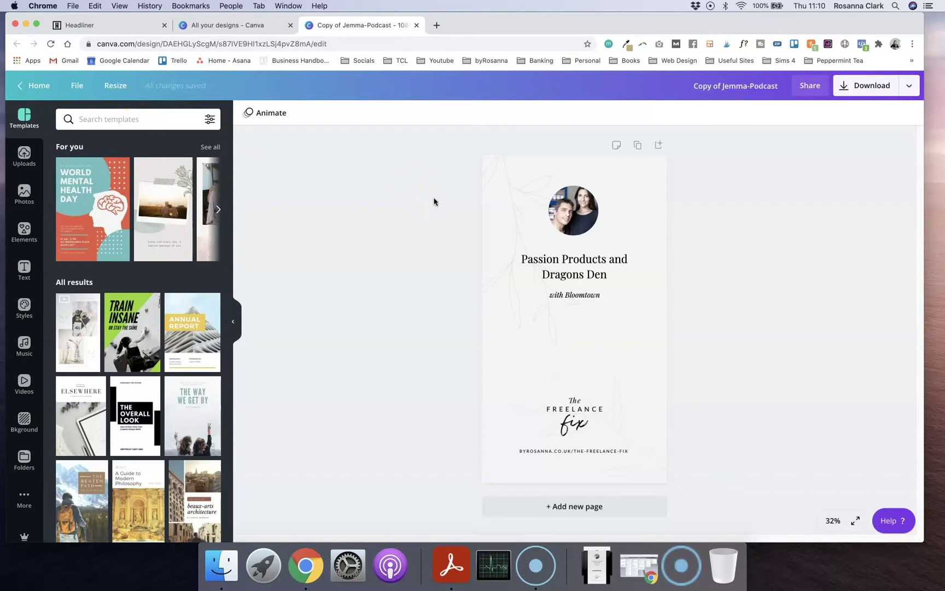
Open the Copy of Jemma-Podcast design and inspect its leaf decoration and round guests' photo
{"action": "left_click", "coordinate": [294, 253]}
{"action": "left_click", "coordinate": [636, 202]}
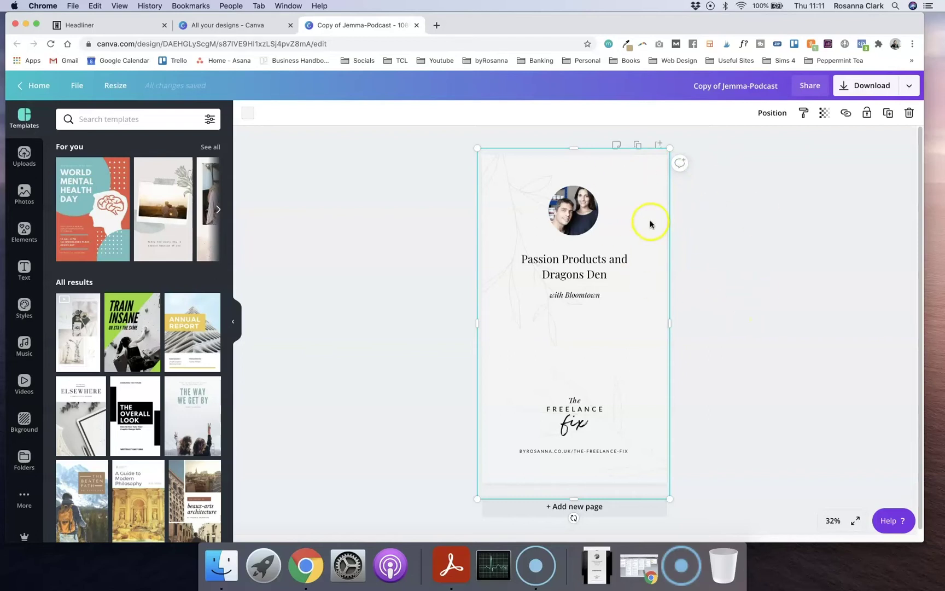
{"action": "left_click", "coordinate": [514, 194]}
{"action": "left_click", "coordinate": [781, 228]}
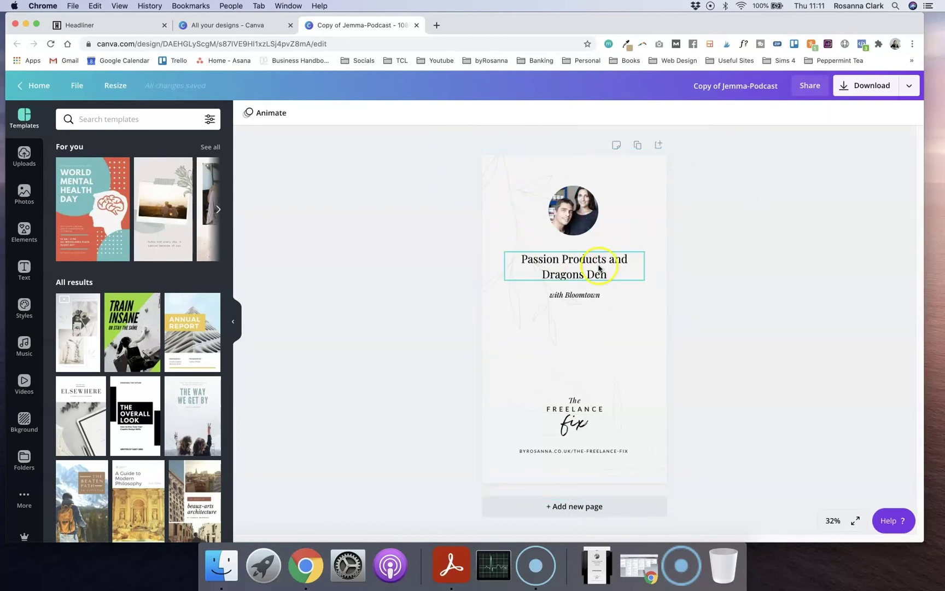
{"action": "left_click", "coordinate": [565, 221]}
{"action": "left_click", "coordinate": [745, 268]}
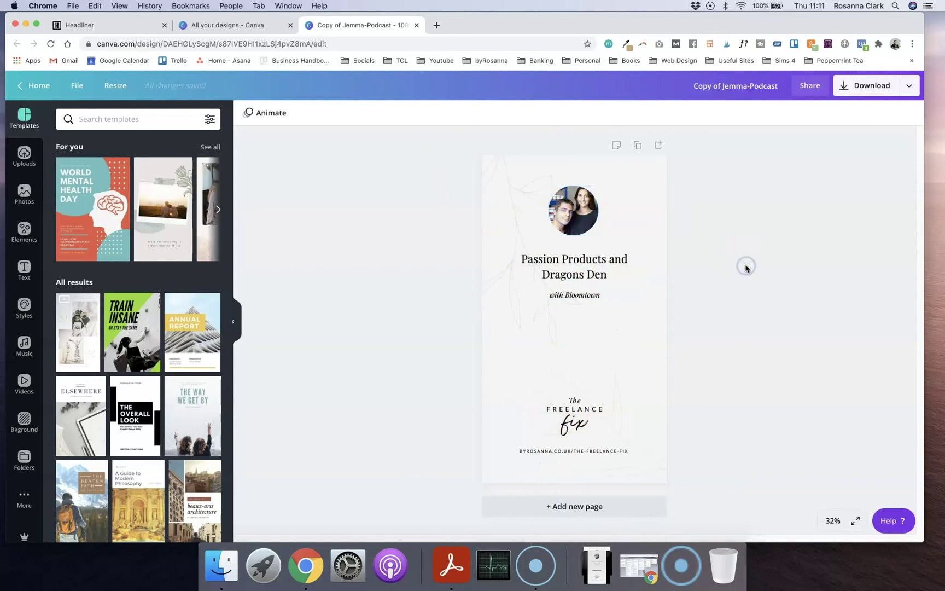
{"action": "scroll", "coordinate": [71, 389], "scroll_direction": "down", "scroll_amount": 3}
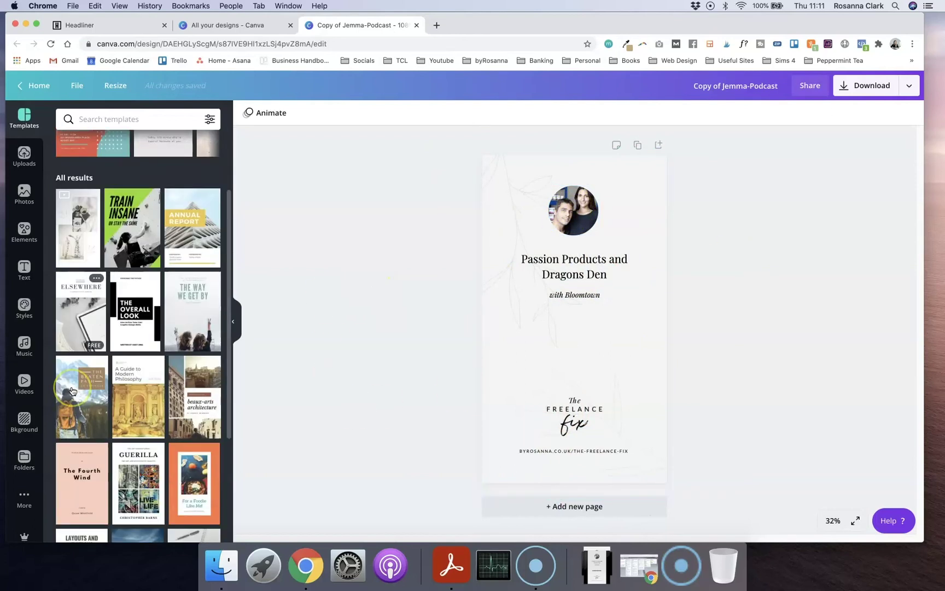
{"action": "scroll", "coordinate": [72, 390], "scroll_direction": "down", "scroll_amount": 5}
{"action": "scroll", "coordinate": [71, 391], "scroll_direction": "up", "scroll_amount": 8}
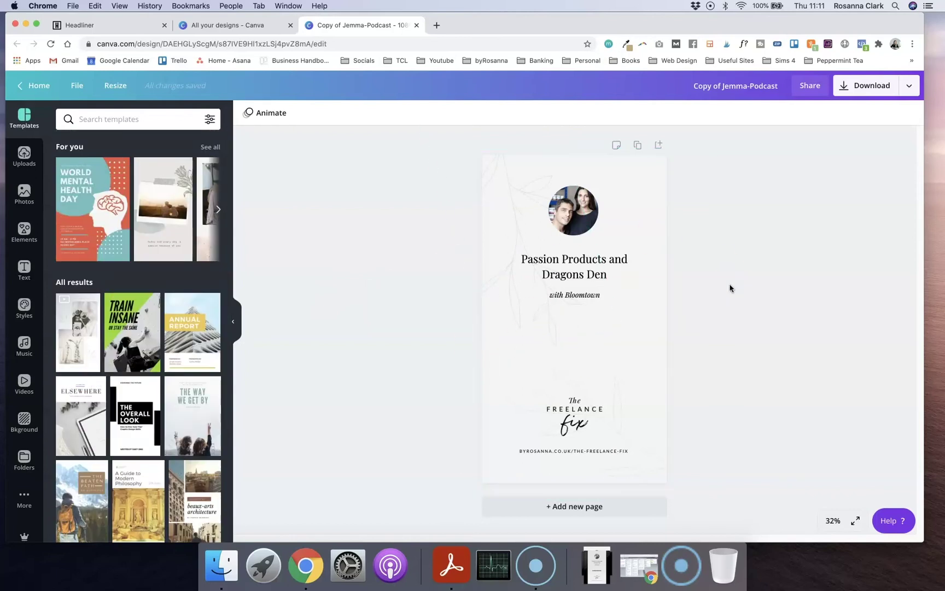
{"action": "left_click", "coordinate": [355, 170]}
Start a blank Instagram Post from the designs list, close it, and return to Jemma-Podcast
{"action": "left_click", "coordinate": [256, 25]}
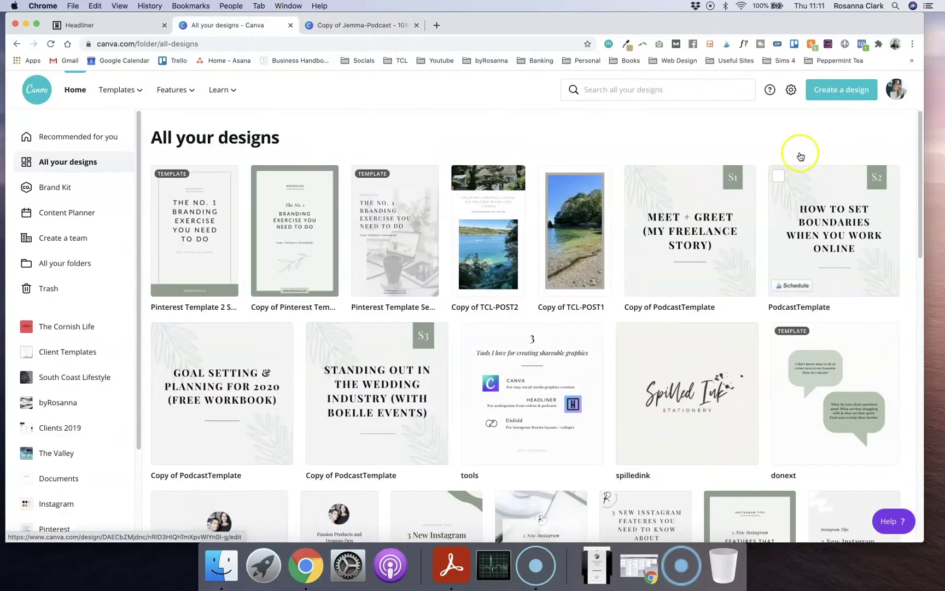
{"action": "left_click", "coordinate": [829, 97]}
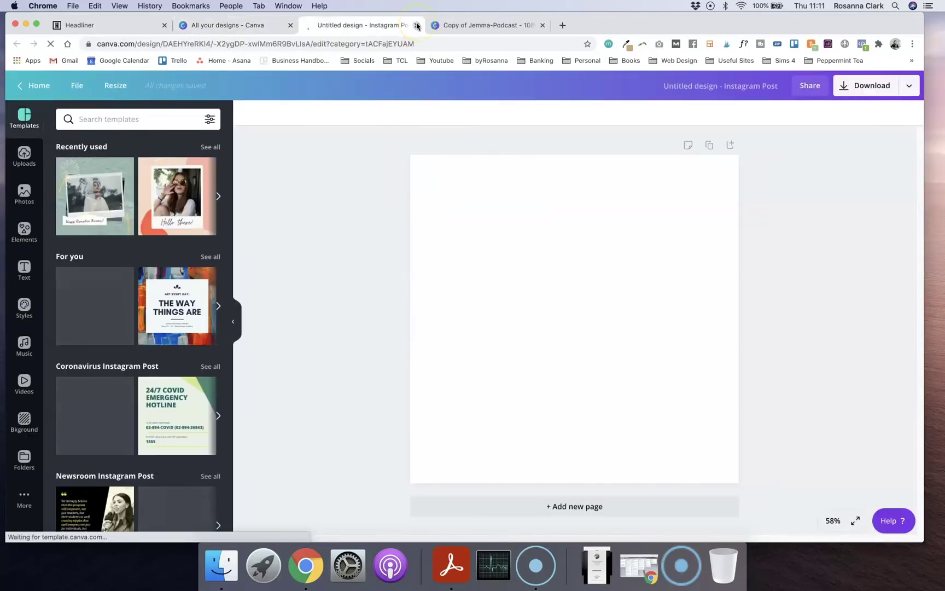
{"action": "left_click", "coordinate": [416, 25]}
{"action": "left_click", "coordinate": [350, 26]}
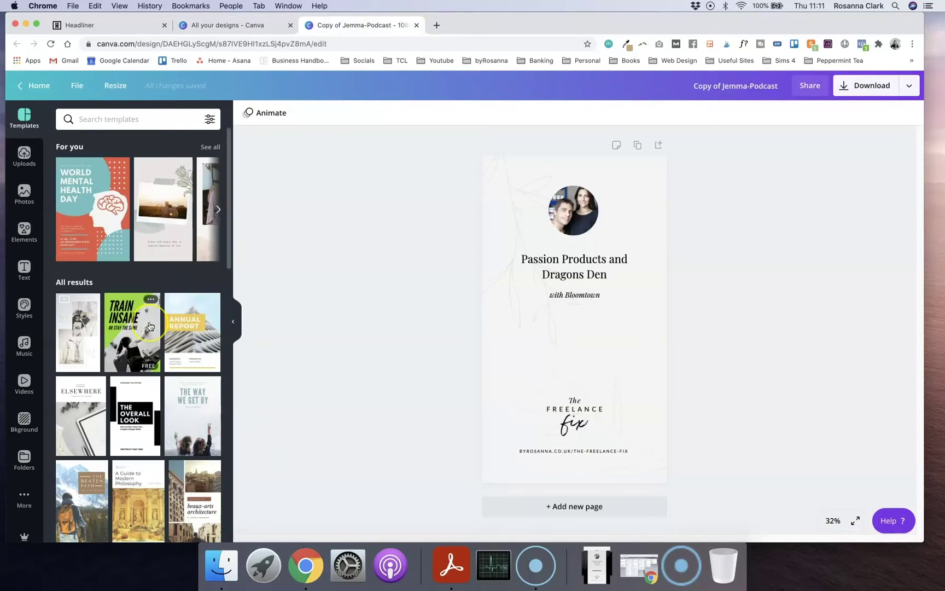
Scroll down the podcast cover and try selecting its rotated leaf decorations
{"action": "scroll", "coordinate": [142, 317], "scroll_direction": "down", "scroll_amount": 3}
{"action": "scroll", "coordinate": [150, 326], "scroll_direction": "down", "scroll_amount": 6}
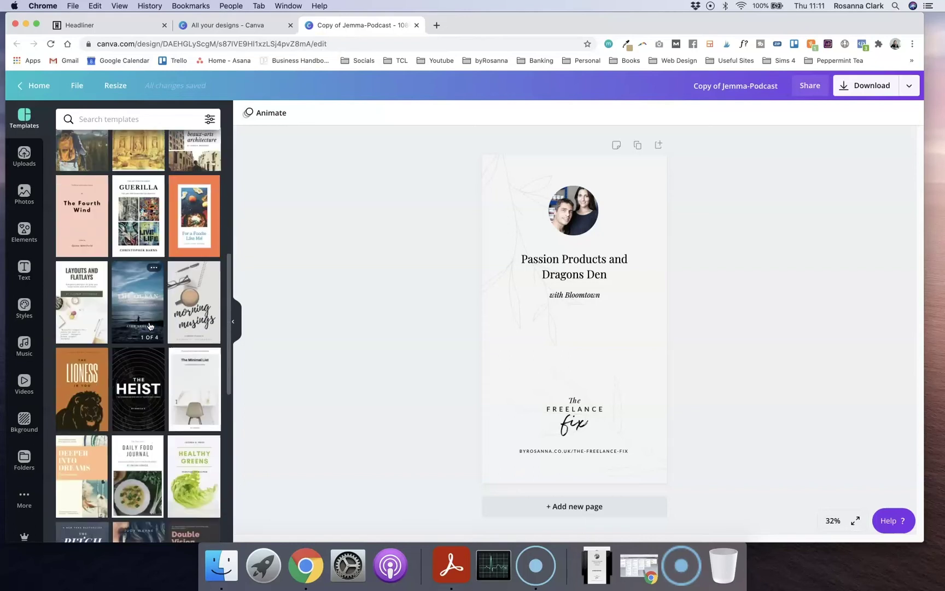
{"action": "scroll", "coordinate": [143, 417], "scroll_direction": "down", "scroll_amount": 5}
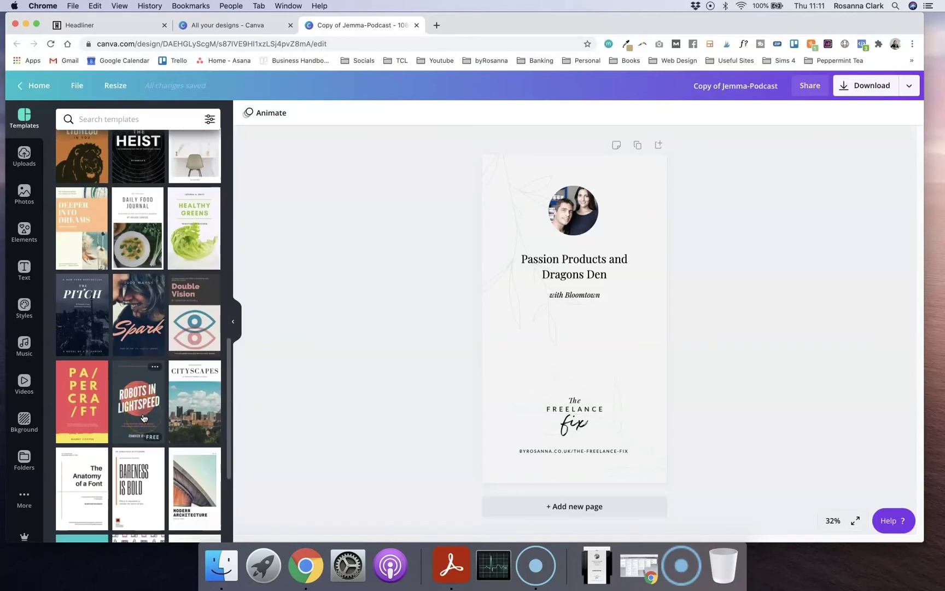
{"action": "scroll", "coordinate": [143, 417], "scroll_direction": "down", "scroll_amount": 2}
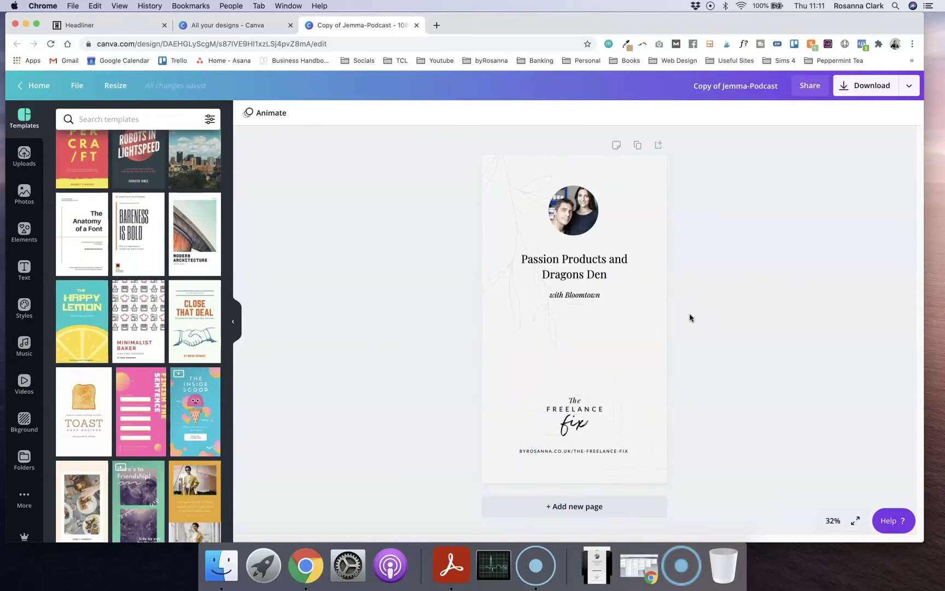
{"action": "left_click", "coordinate": [637, 323]}
{"action": "left_click", "coordinate": [599, 319]}
{"action": "left_click", "coordinate": [635, 317]}
{"action": "left_click", "coordinate": [506, 374]}
{"action": "left_click", "coordinate": [618, 371]}
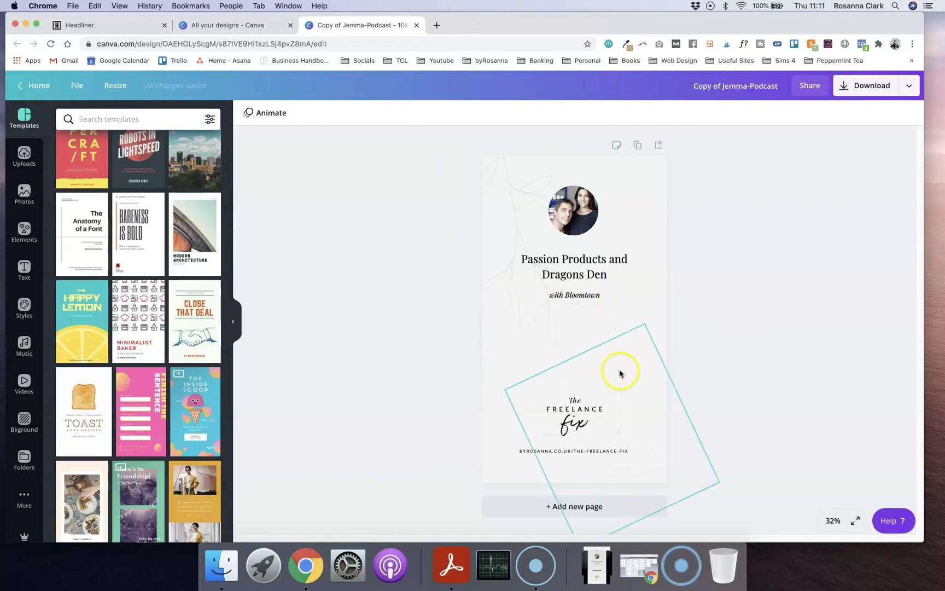
{"action": "left_click", "coordinate": [511, 342]}
{"action": "left_click", "coordinate": [598, 338]}
{"action": "left_click", "coordinate": [774, 286]}
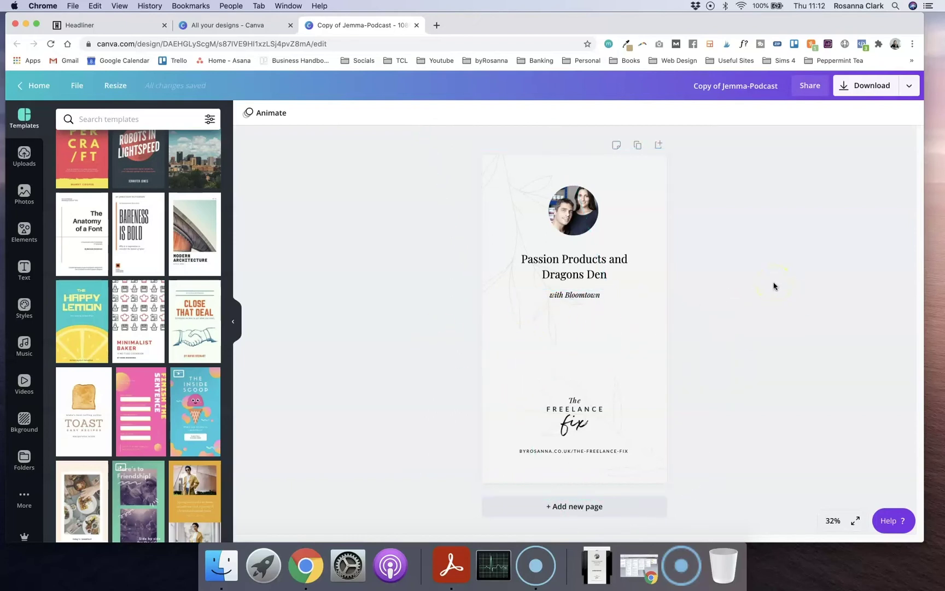
Select the larger leaf decoration, then bring up Download with PNG at 1080 × 1920 px
{"action": "left_click", "coordinate": [615, 352]}
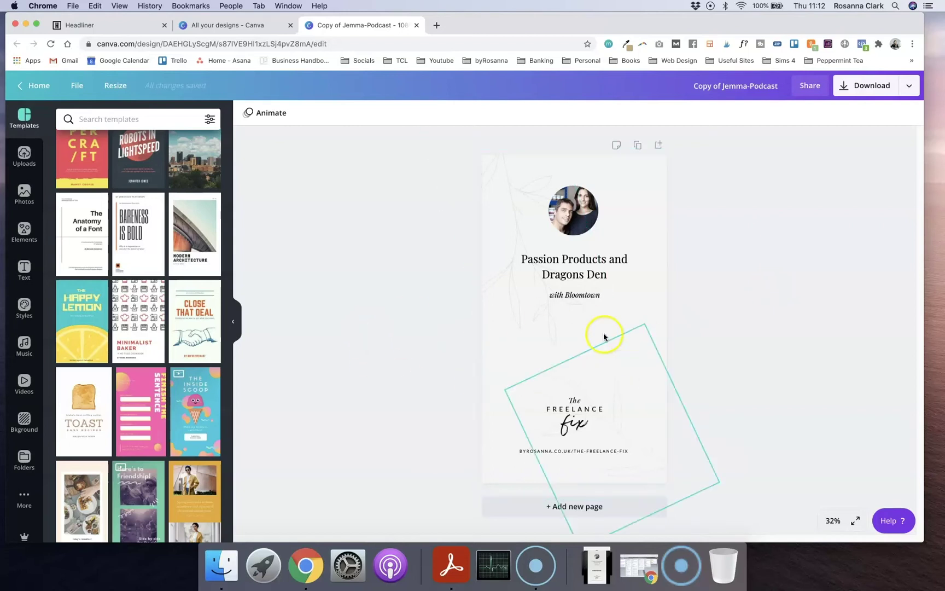
{"action": "left_click", "coordinate": [604, 330]}
{"action": "left_click", "coordinate": [869, 85]}
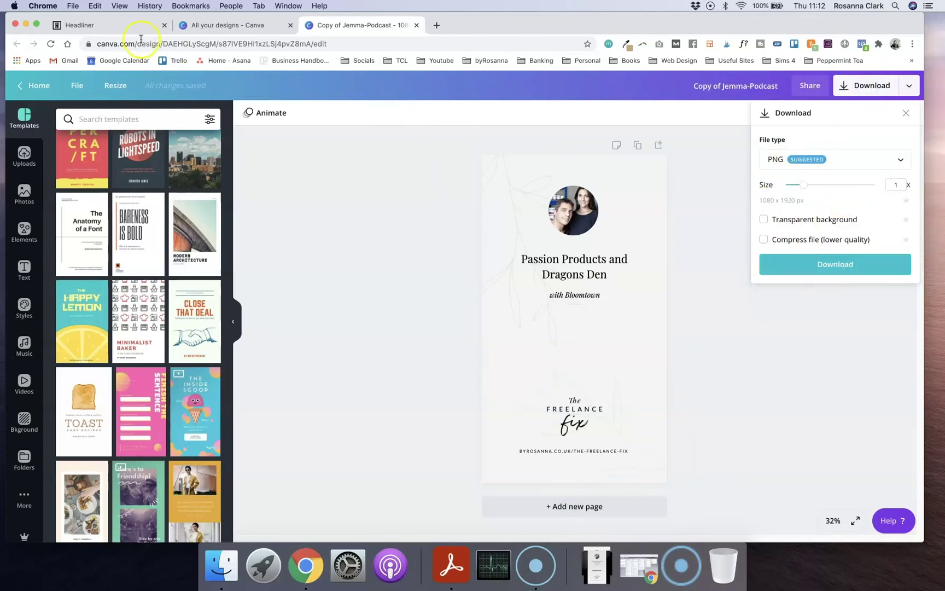
Switch to the Headliner browser tab showing the Create page
{"action": "left_click", "coordinate": [103, 26]}
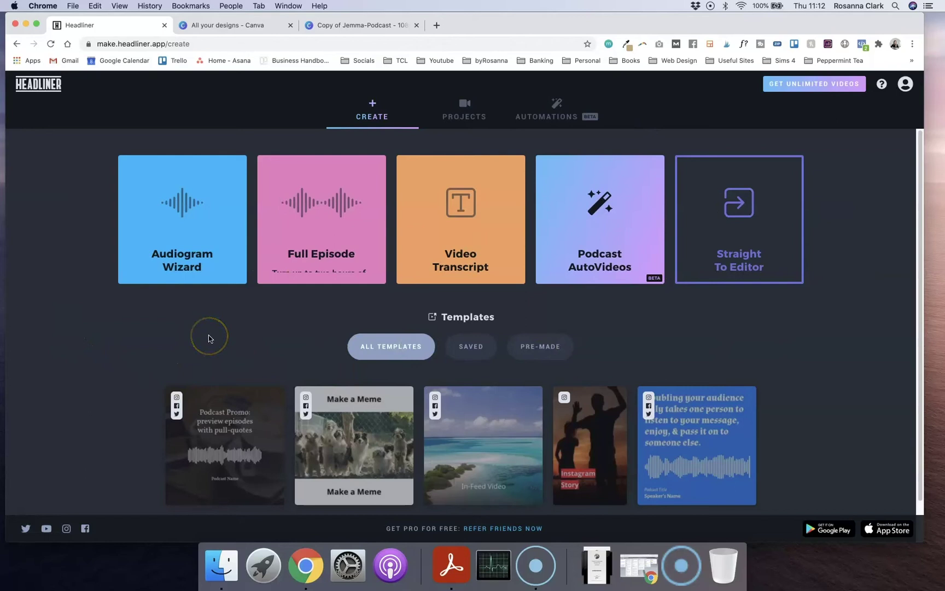
Start the Audiogram Wizard at step 1, Select Audio
{"action": "left_click", "coordinate": [190, 219]}
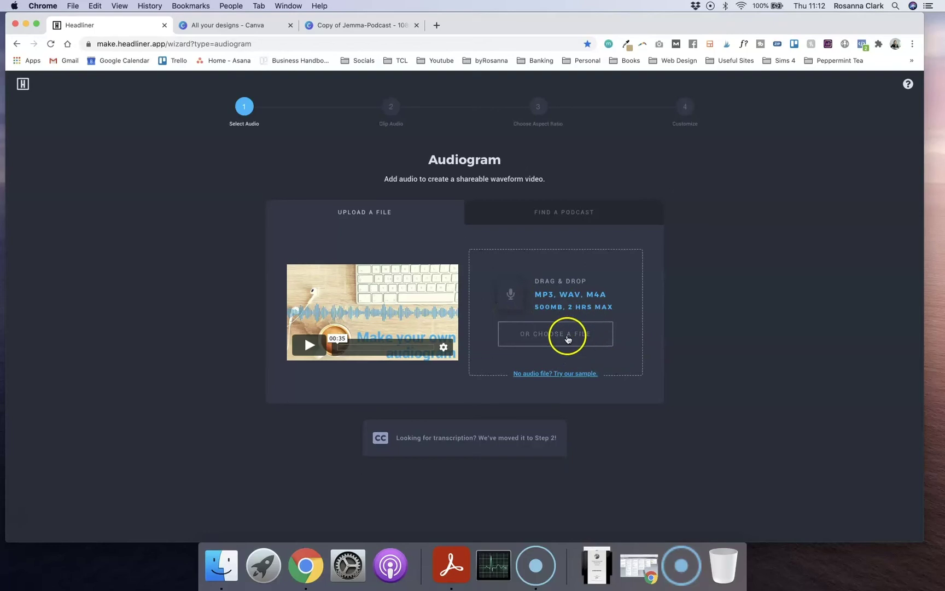
Upload the S4 E6 Passion Products mp3 from Documents > byRosanna > Podcast > iTunes
{"action": "left_click", "coordinate": [561, 338]}
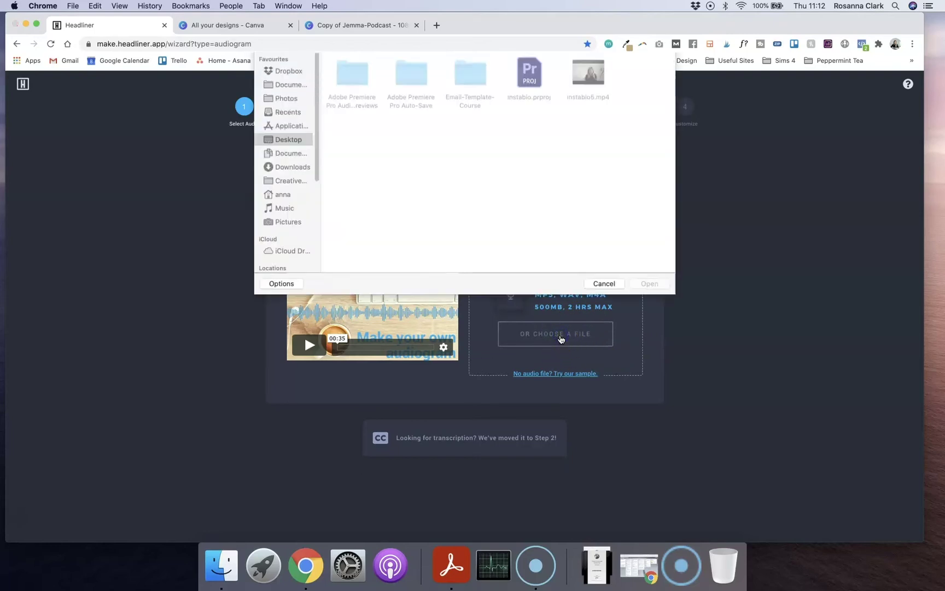
{"action": "left_click", "coordinate": [279, 107]}
{"action": "double_click", "coordinate": [612, 99]}
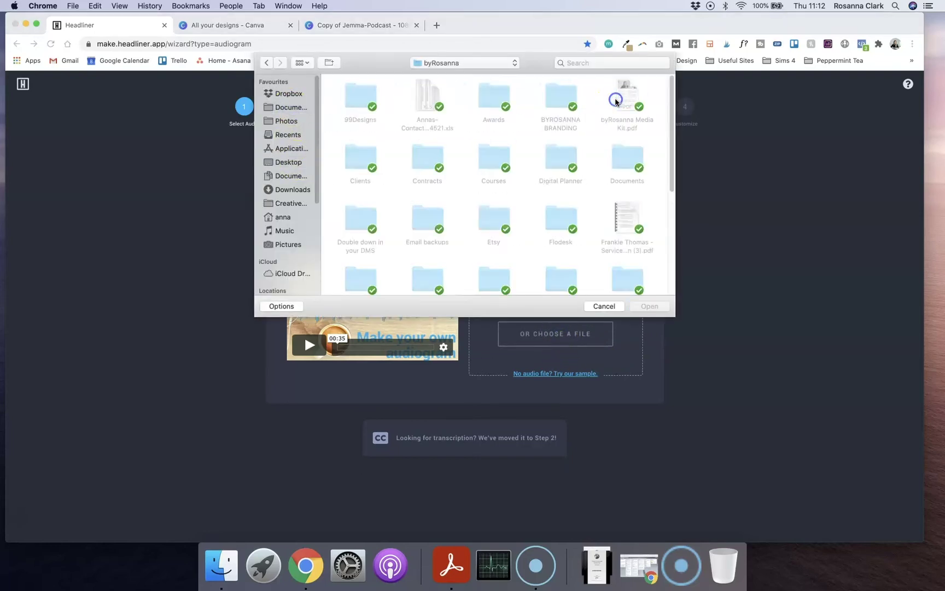
{"action": "scroll", "coordinate": [500, 175], "scroll_direction": "down", "scroll_amount": 5}
{"action": "left_click", "coordinate": [569, 215]}
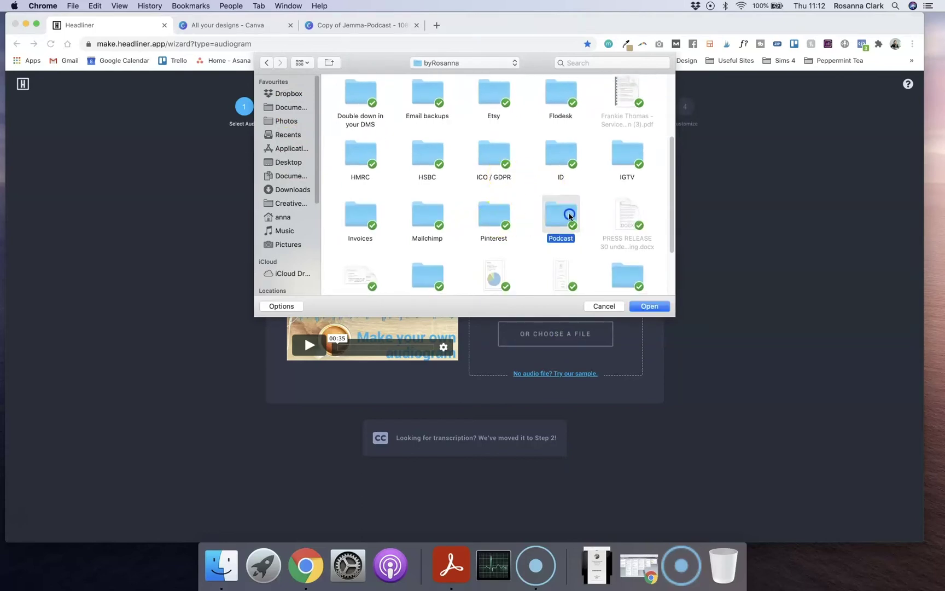
{"action": "double_click", "coordinate": [569, 215]}
{"action": "scroll", "coordinate": [504, 203], "scroll_direction": "down", "scroll_amount": 3}
{"action": "double_click", "coordinate": [497, 148]}
{"action": "scroll", "coordinate": [514, 208], "scroll_direction": "down", "scroll_amount": 5}
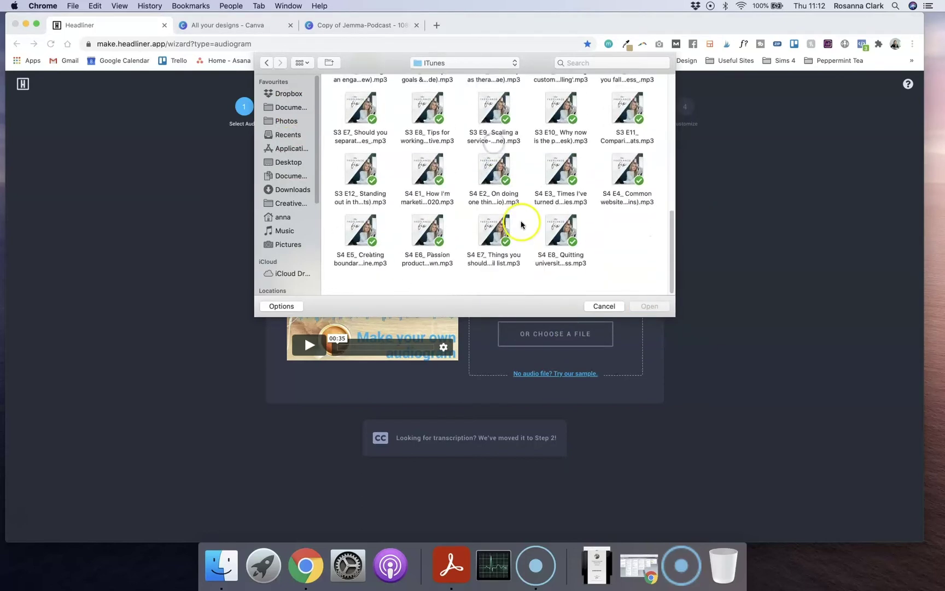
{"action": "left_click", "coordinate": [429, 250]}
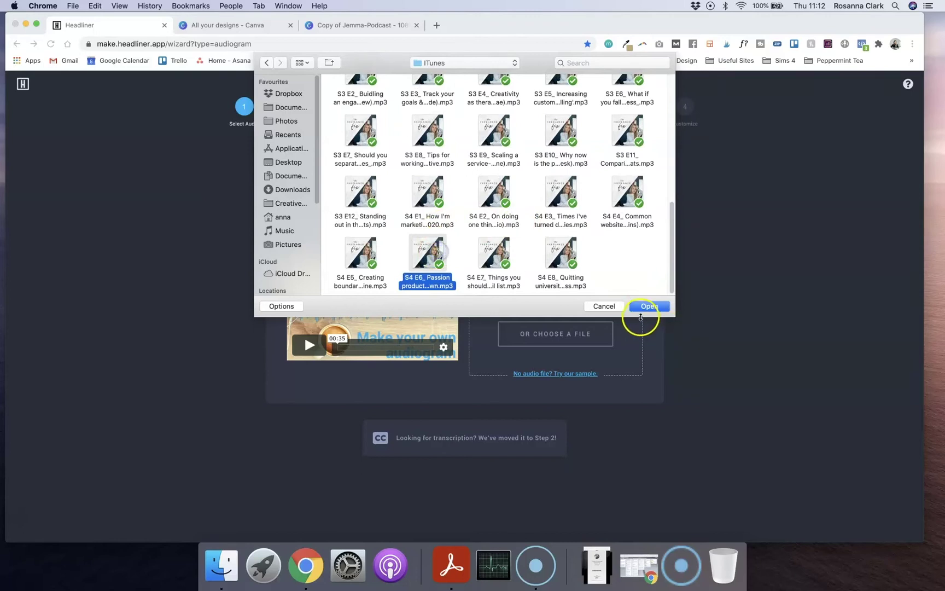
{"action": "left_click", "coordinate": [647, 306]}
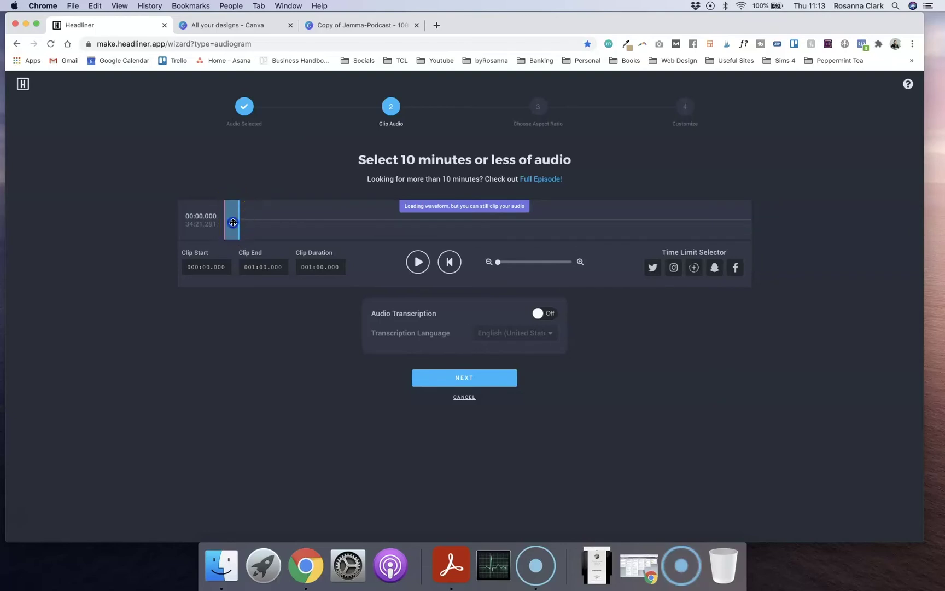
Drag the one-minute clip later to around 10:36, previewing the audio and adjusting volume
{"action": "left_click_drag", "start_coordinate": [233, 223], "coordinate": [369, 221]}
{"action": "key", "text": "XF86AudioLowerVolume"}
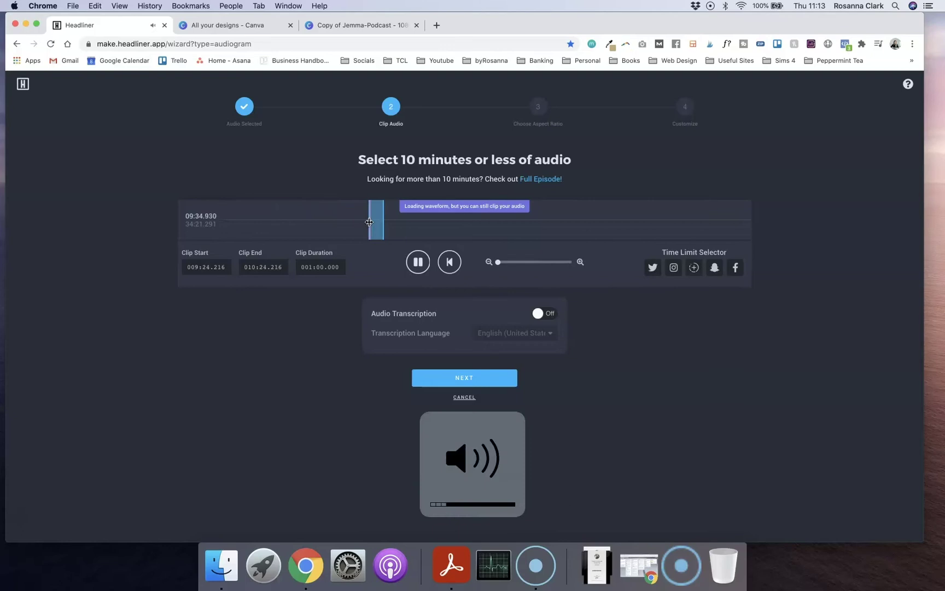
{"action": "left_click", "coordinate": [359, 222]}
{"action": "left_click", "coordinate": [311, 221]}
{"action": "left_click", "coordinate": [341, 223]}
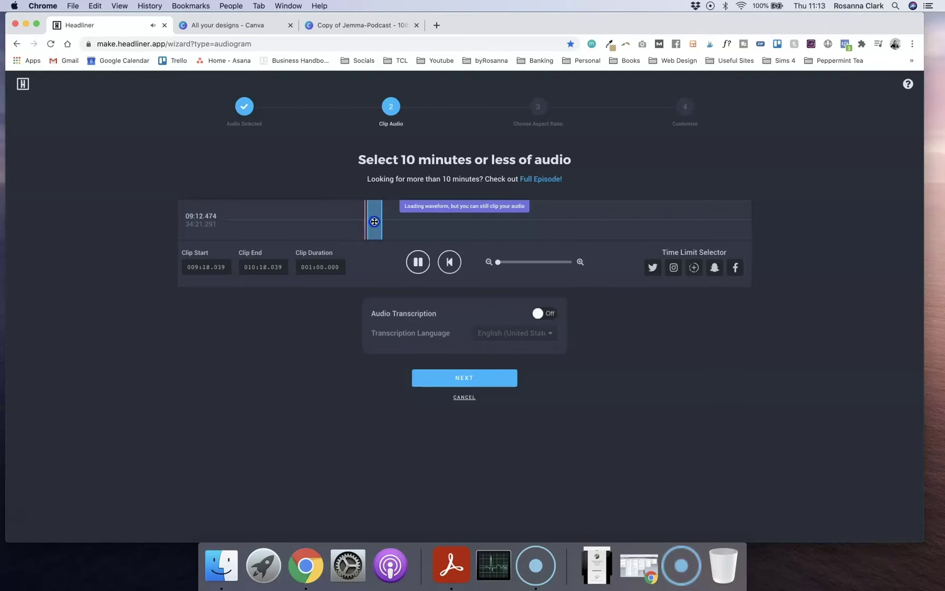
{"action": "left_click", "coordinate": [423, 251]}
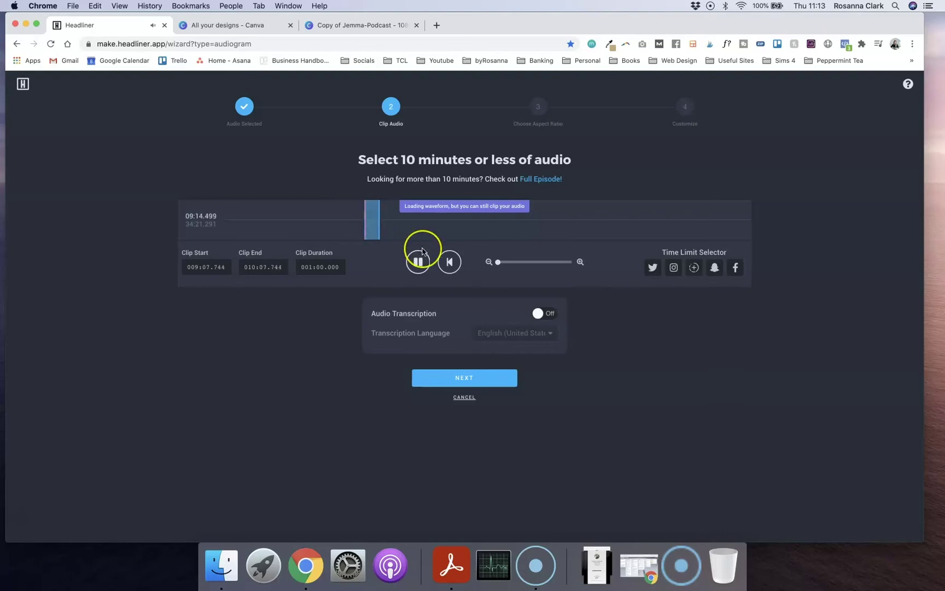
{"action": "key", "text": "XF86AudioRaiseVolume"}
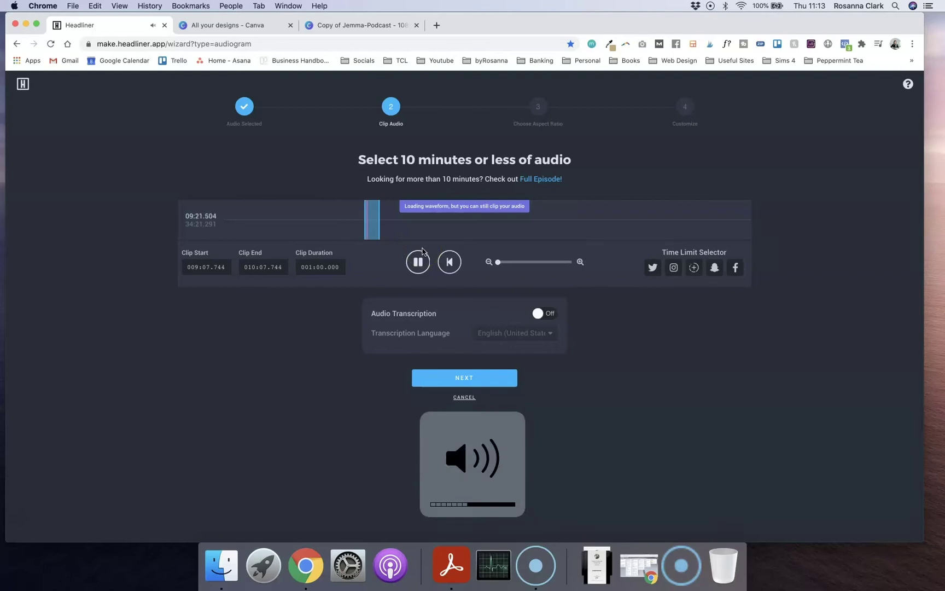
{"action": "key", "text": "XF86AudioRaiseVolume"}
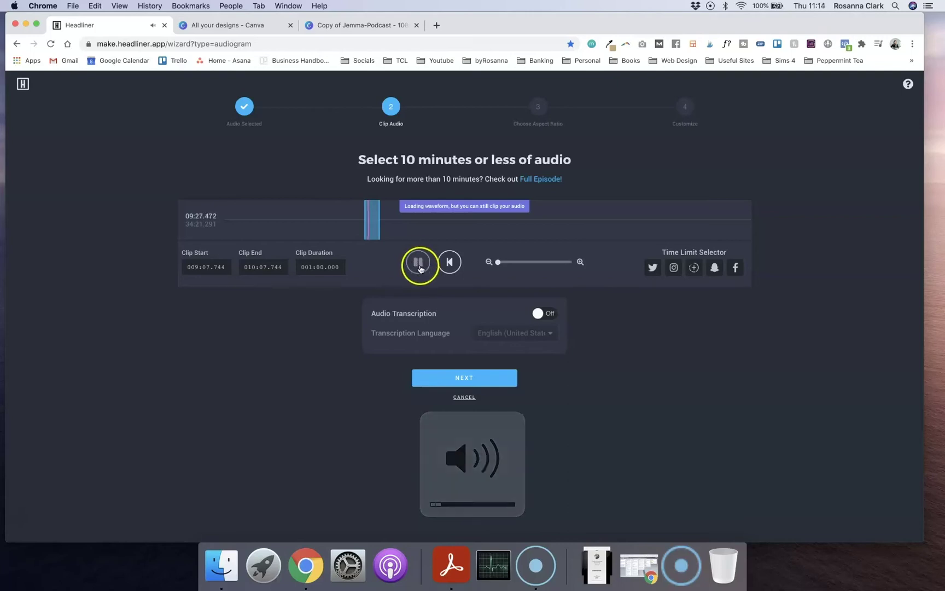
{"action": "left_click_drag", "start_coordinate": [376, 220], "coordinate": [400, 223]}
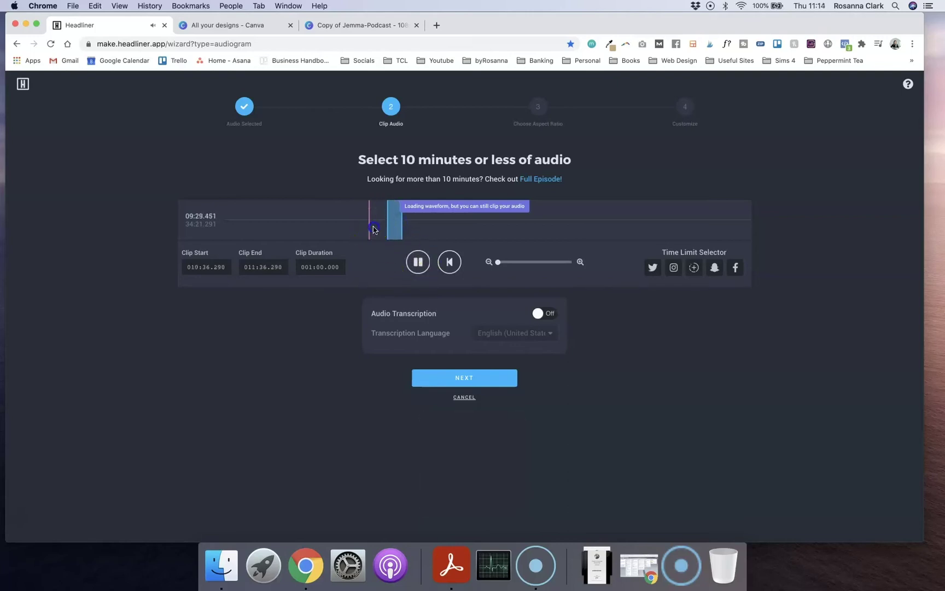
{"action": "left_click", "coordinate": [389, 230]}
{"action": "left_click", "coordinate": [418, 267]}
{"action": "left_click", "coordinate": [403, 259]}
Set Clip Duration to 000:45.000, nudge the clip to start at 11:15.409, then pause preview
{"action": "left_click", "coordinate": [321, 265]}
{"action": "left_click", "coordinate": [317, 268]}
{"action": "left_click", "coordinate": [320, 278]}
{"action": "left_click", "coordinate": [319, 269]}
{"action": "left_click", "coordinate": [323, 268]}
{"action": "left_click", "coordinate": [330, 305]}
{"action": "left_click_drag", "start_coordinate": [393, 218], "coordinate": [403, 229]}
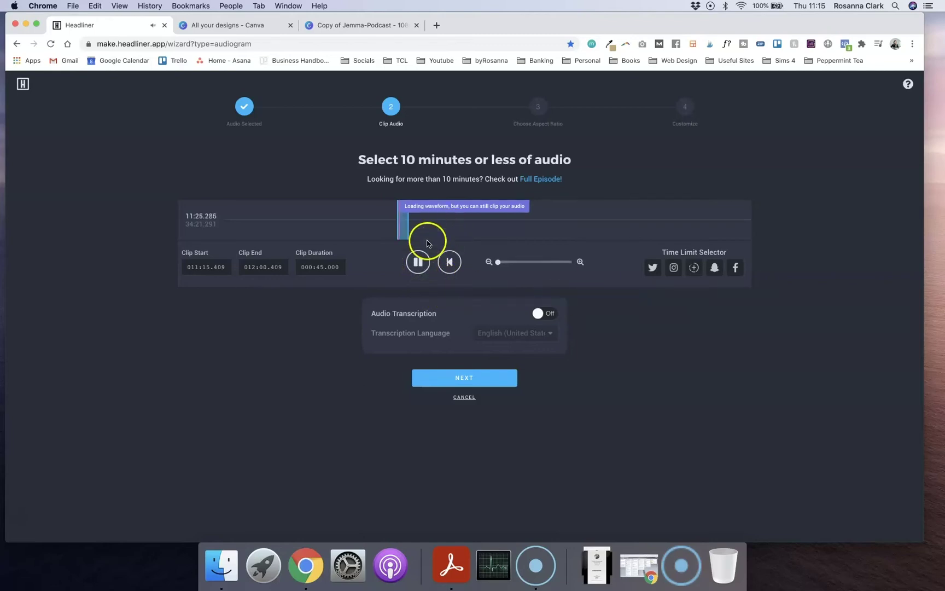
{"action": "left_click", "coordinate": [418, 263]}
Keep the Portrait aspect ratio, close Canva's download options, and advance to Customize
{"action": "left_click", "coordinate": [472, 379]}
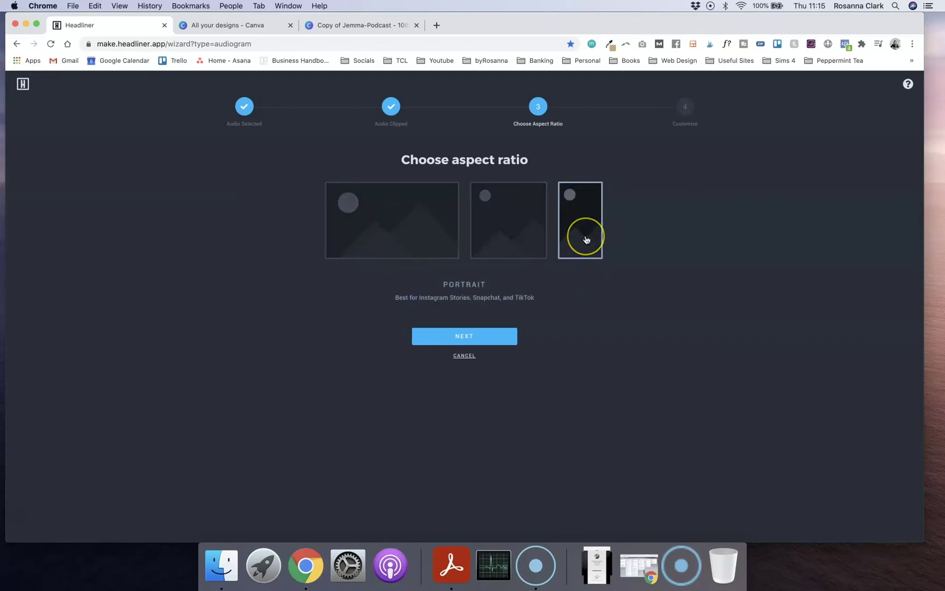
{"action": "left_click", "coordinate": [345, 25]}
{"action": "left_click", "coordinate": [639, 230]}
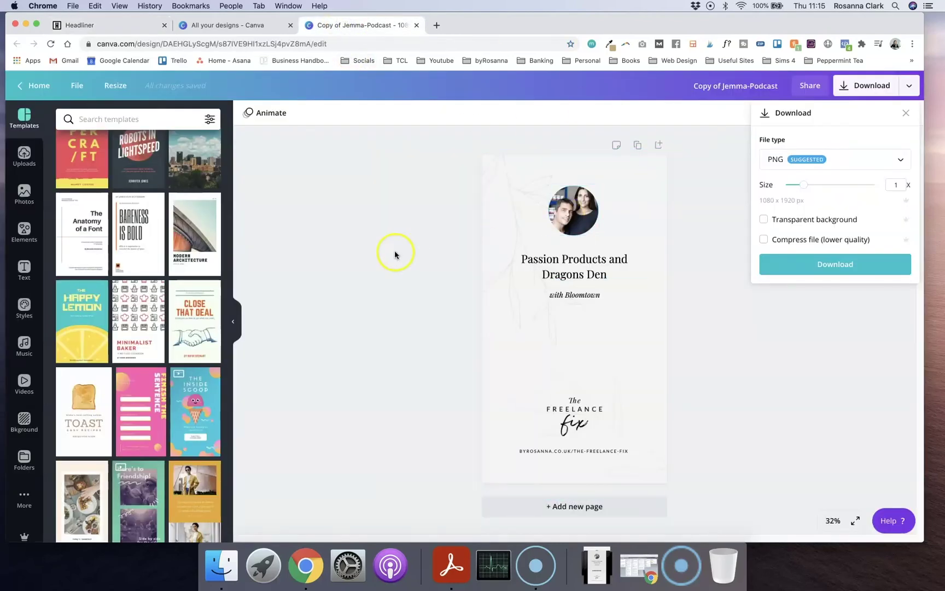
{"action": "left_click", "coordinate": [364, 188]}
{"action": "left_click", "coordinate": [113, 25]}
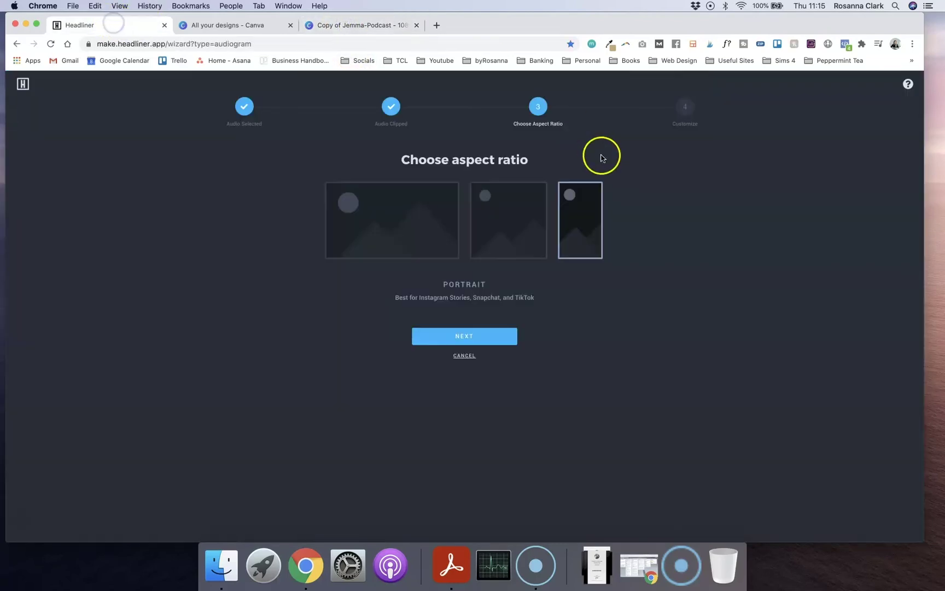
{"action": "left_click", "coordinate": [483, 339]}
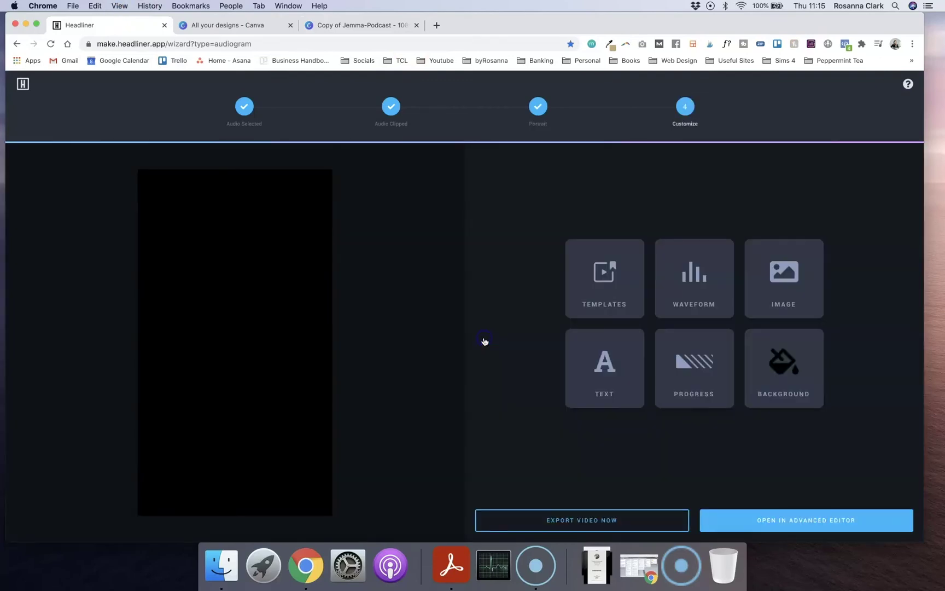
Add the Canva podcast PNG from Downloads as the image and delete the gradient microphone image
{"action": "left_click", "coordinate": [787, 283]}
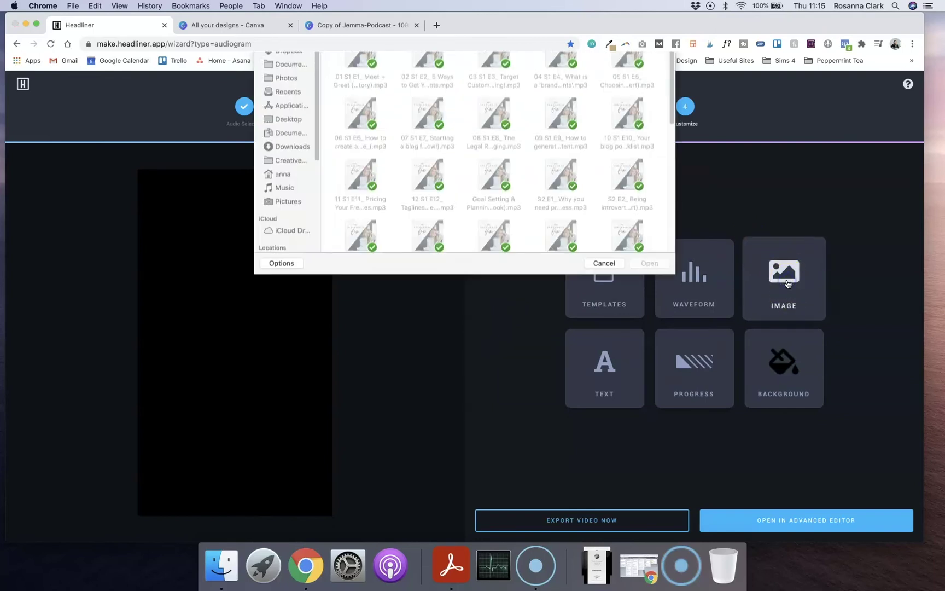
{"action": "left_click", "coordinate": [288, 190]}
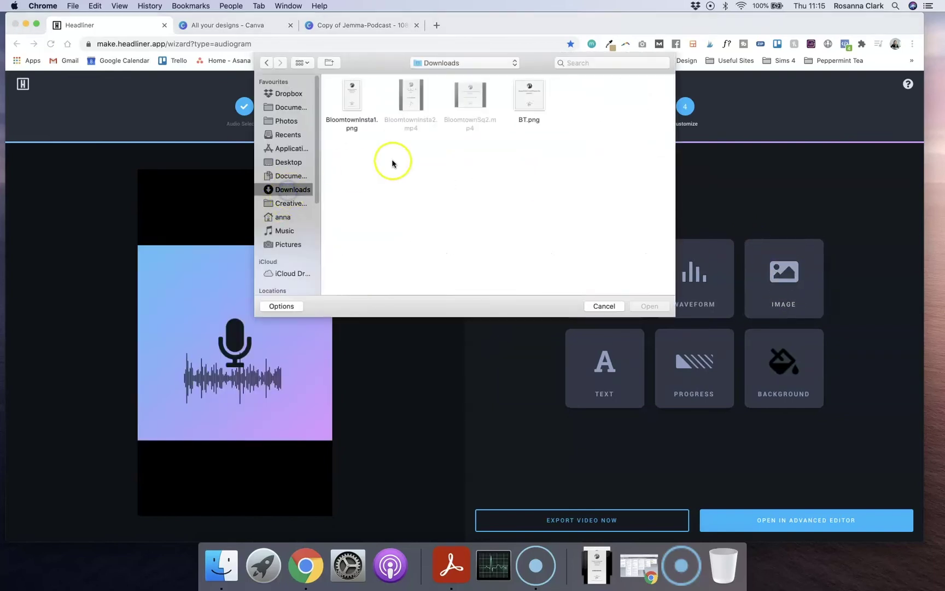
{"action": "left_click", "coordinate": [352, 94]}
{"action": "left_click", "coordinate": [639, 306]}
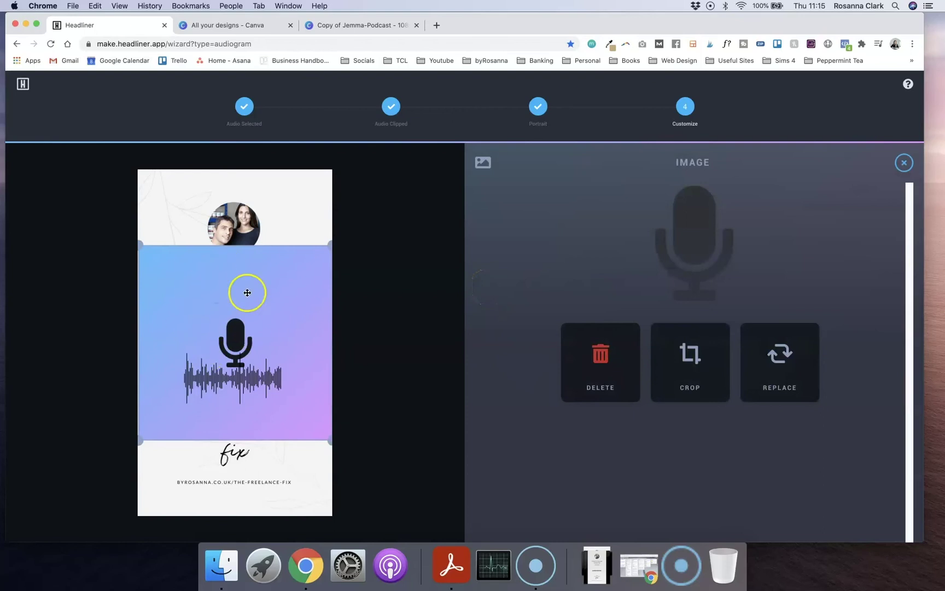
{"action": "left_click", "coordinate": [601, 355]}
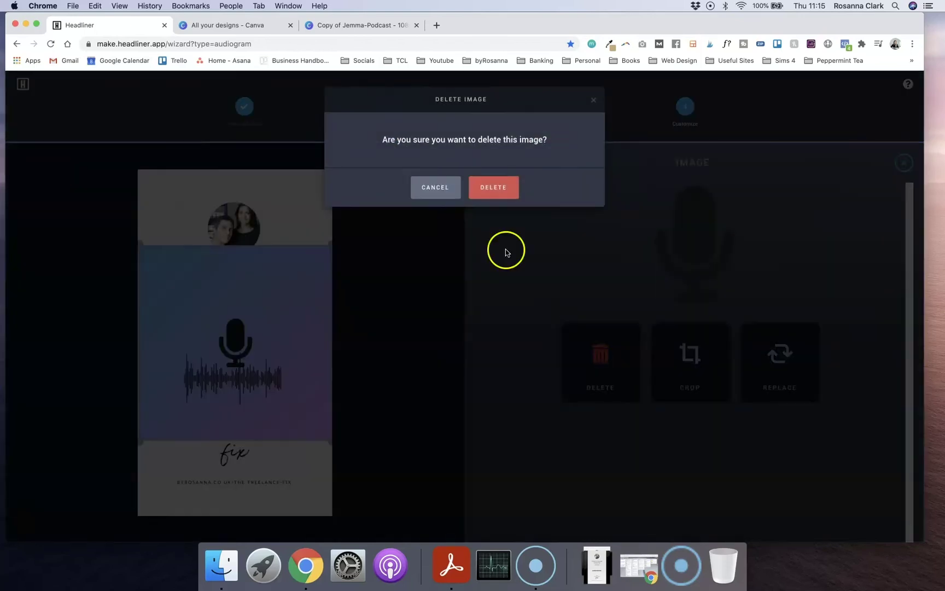
{"action": "left_click", "coordinate": [491, 186]}
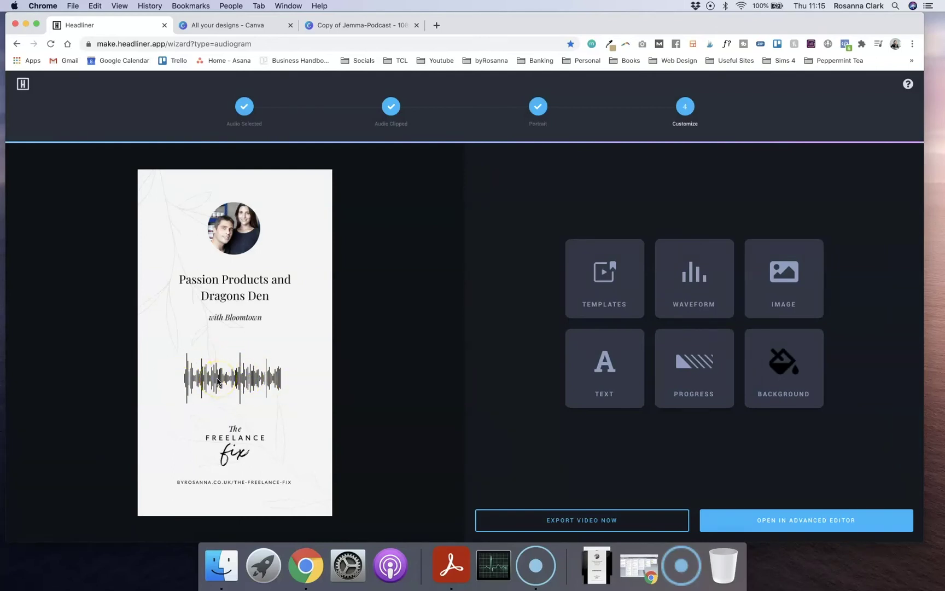
Try line, blob, dotted-circle and bar-chart waveforms, settling on the thin vertical-bar style
{"action": "left_click", "coordinate": [698, 299]}
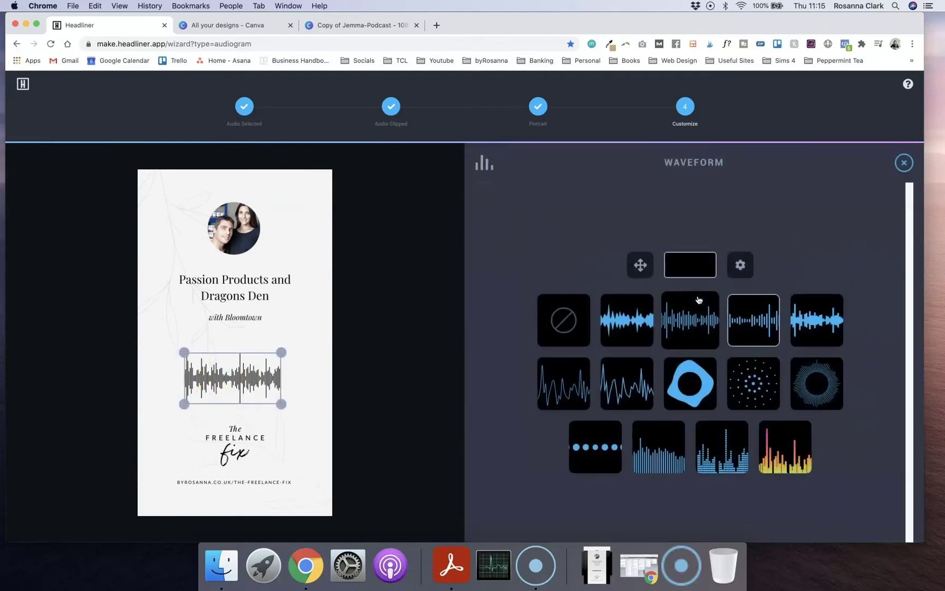
{"action": "left_click", "coordinate": [573, 383]}
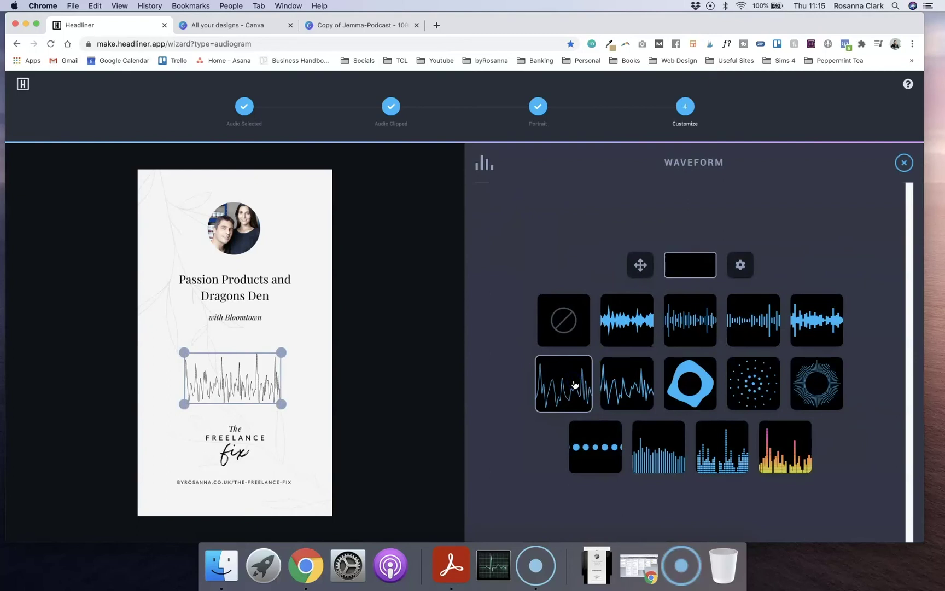
{"action": "left_click", "coordinate": [627, 388]}
{"action": "left_click", "coordinate": [688, 381]}
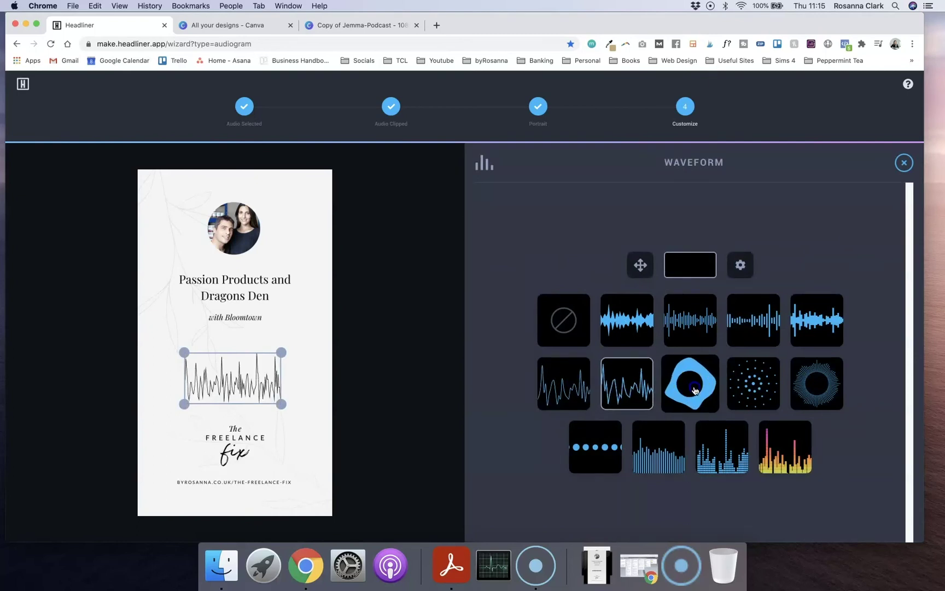
{"action": "left_click", "coordinate": [748, 390]}
{"action": "left_click", "coordinate": [661, 462]}
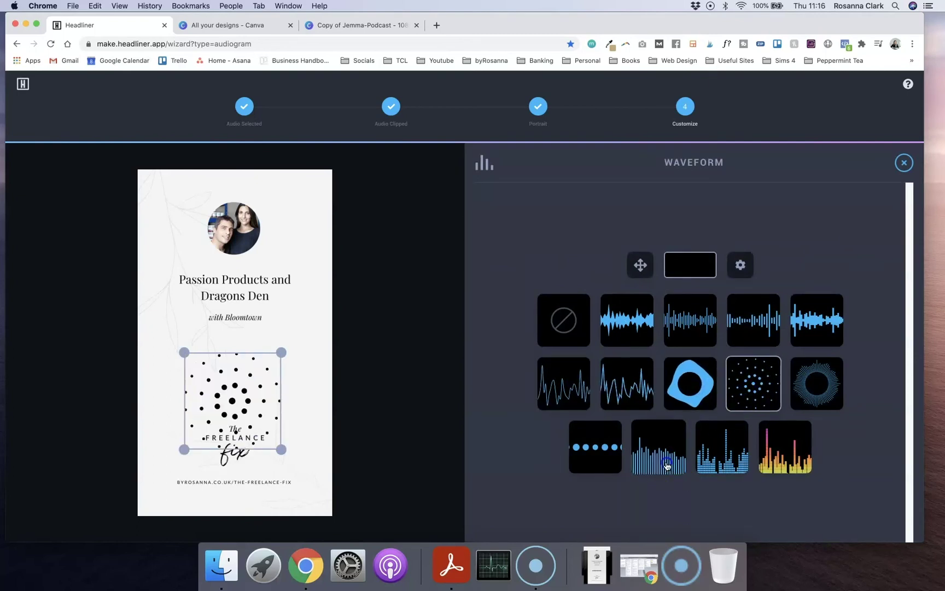
{"action": "left_click", "coordinate": [743, 326]}
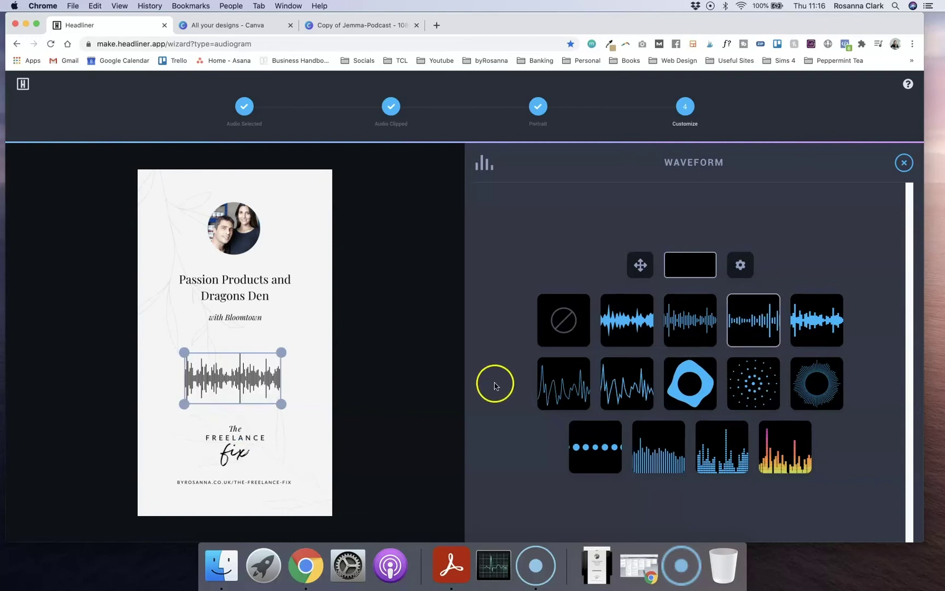
{"action": "left_click", "coordinate": [902, 163]}
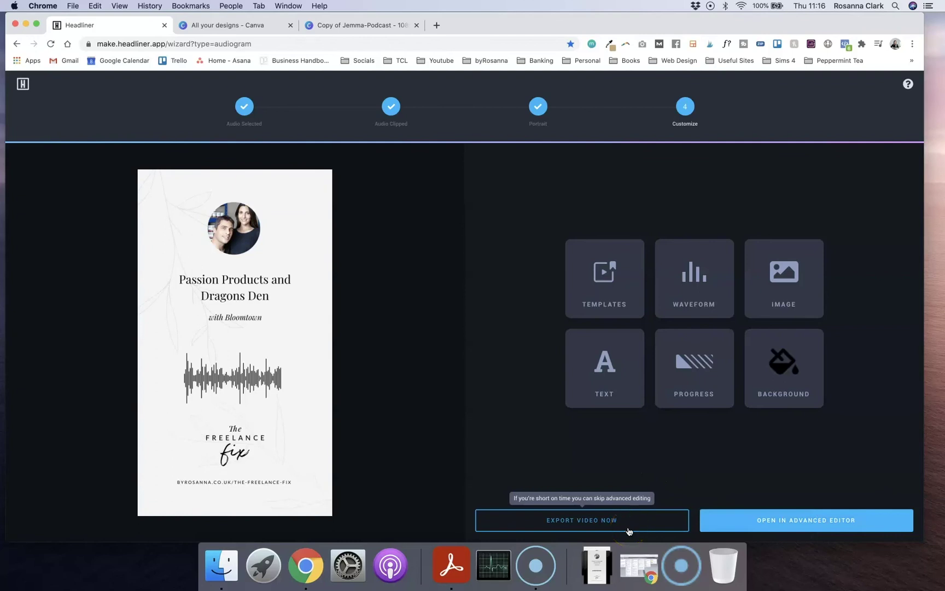
Load the audiogram project into Headliner's advanced editor and let it finish enhancing media
{"action": "left_click", "coordinate": [820, 522]}
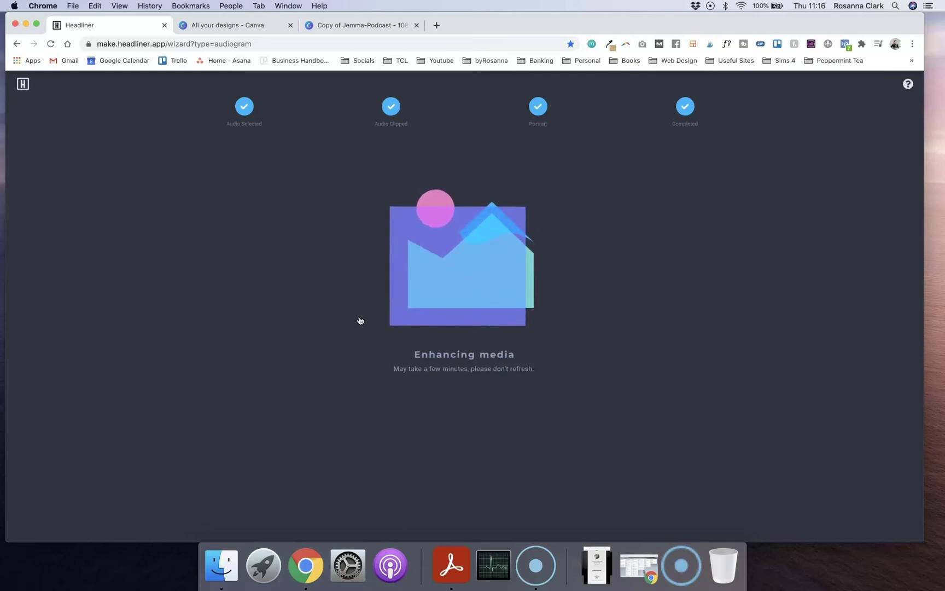
{"action": "left_click", "coordinate": [176, 372]}
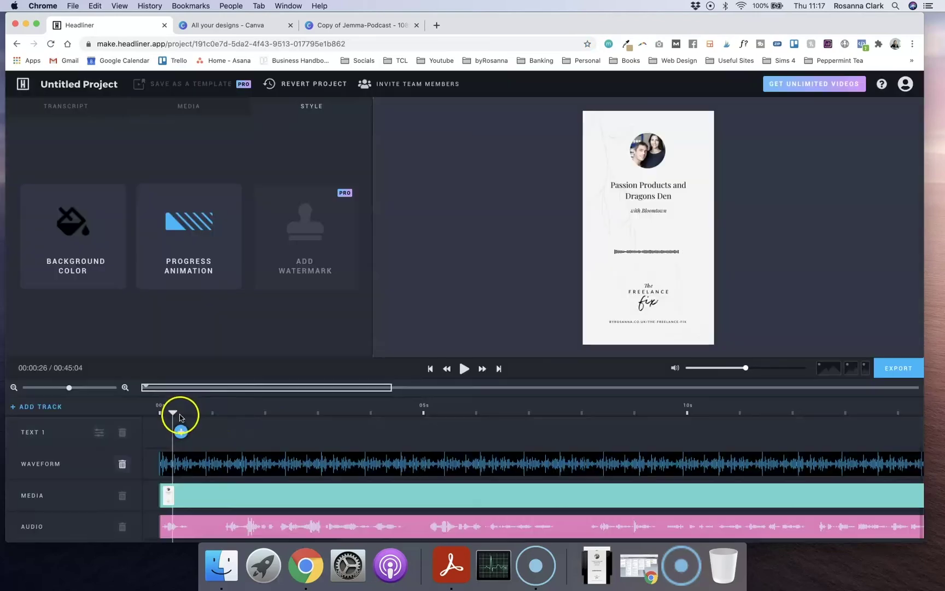
{"action": "left_click", "coordinate": [225, 450]}
{"action": "scroll", "coordinate": [224, 453], "scroll_direction": "down", "scroll_amount": 1}
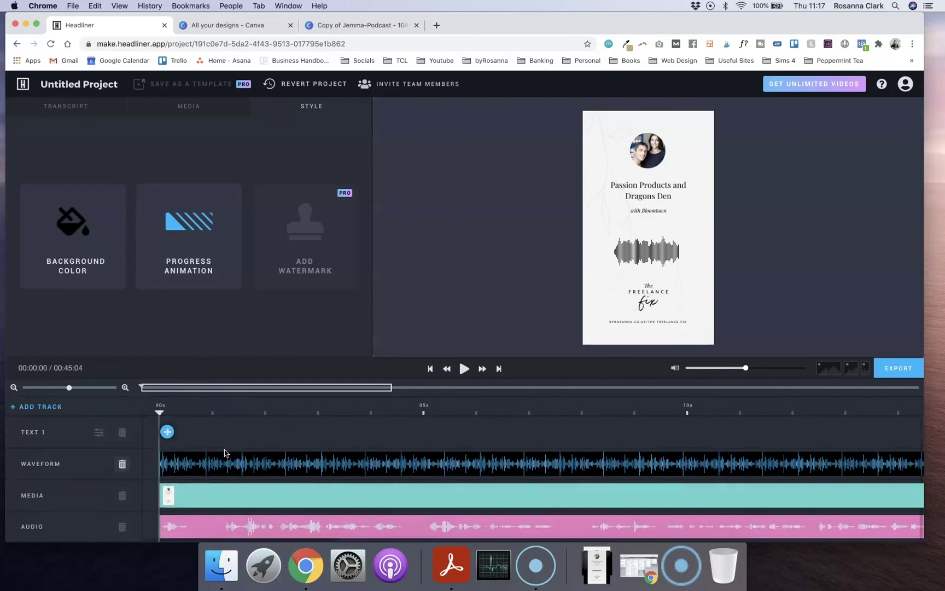
{"action": "left_click", "coordinate": [213, 465]}
{"action": "left_click", "coordinate": [262, 452]}
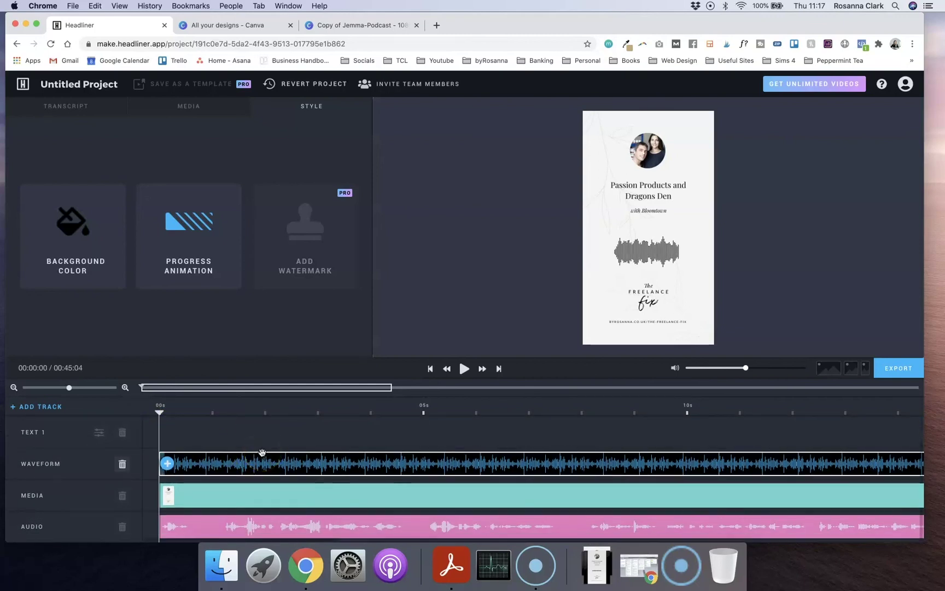
{"action": "left_click", "coordinate": [228, 465]}
{"action": "left_click", "coordinate": [221, 489]}
{"action": "left_click", "coordinate": [222, 523]}
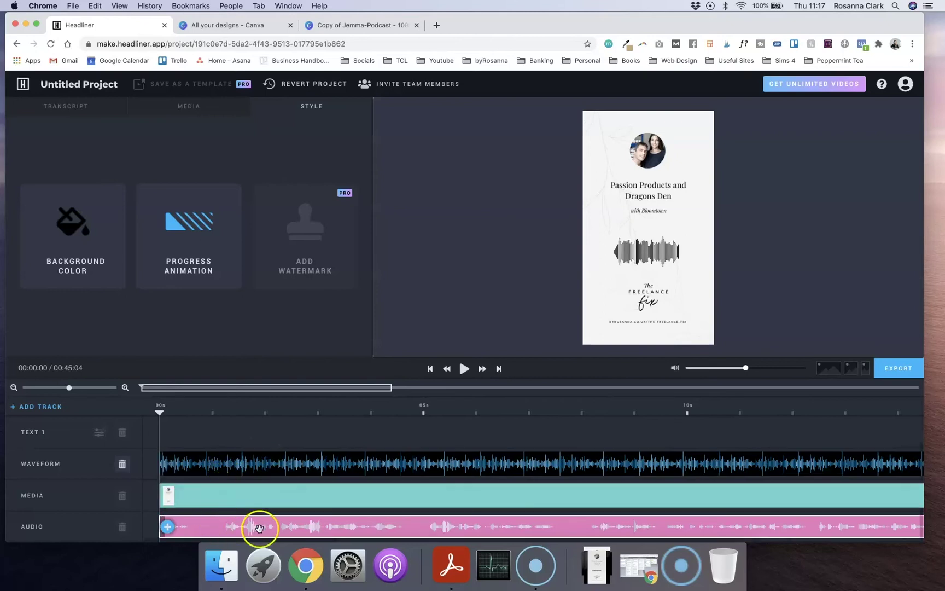
{"action": "left_click", "coordinate": [260, 496]}
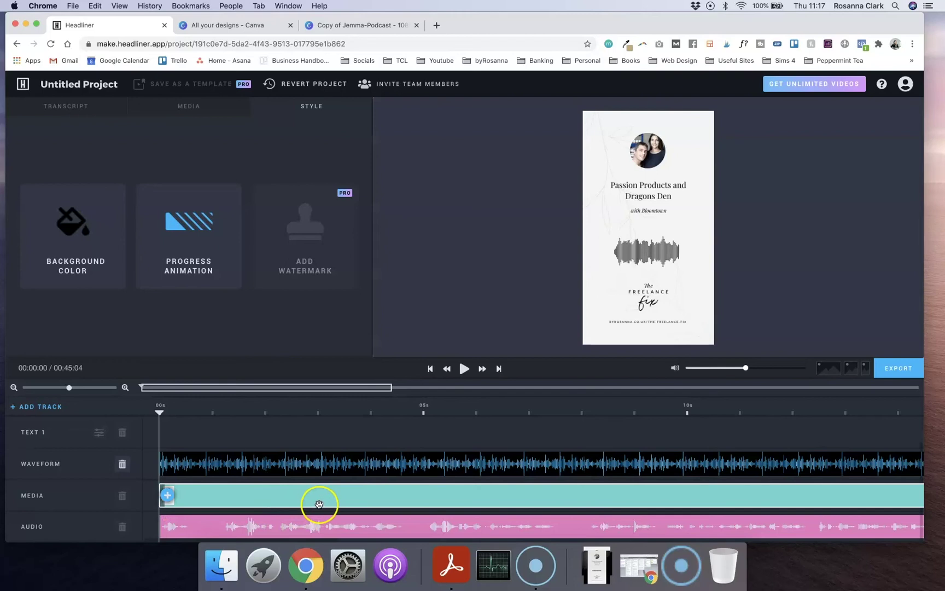
{"action": "left_click", "coordinate": [305, 460]}
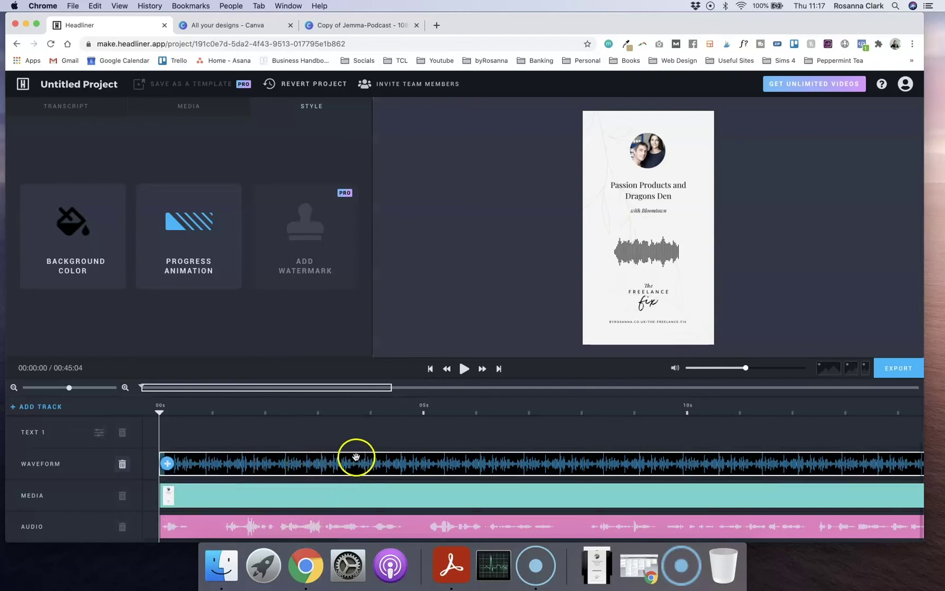
{"action": "left_click", "coordinate": [252, 513]}
{"action": "left_click", "coordinate": [251, 522]}
{"action": "left_click", "coordinate": [249, 524]}
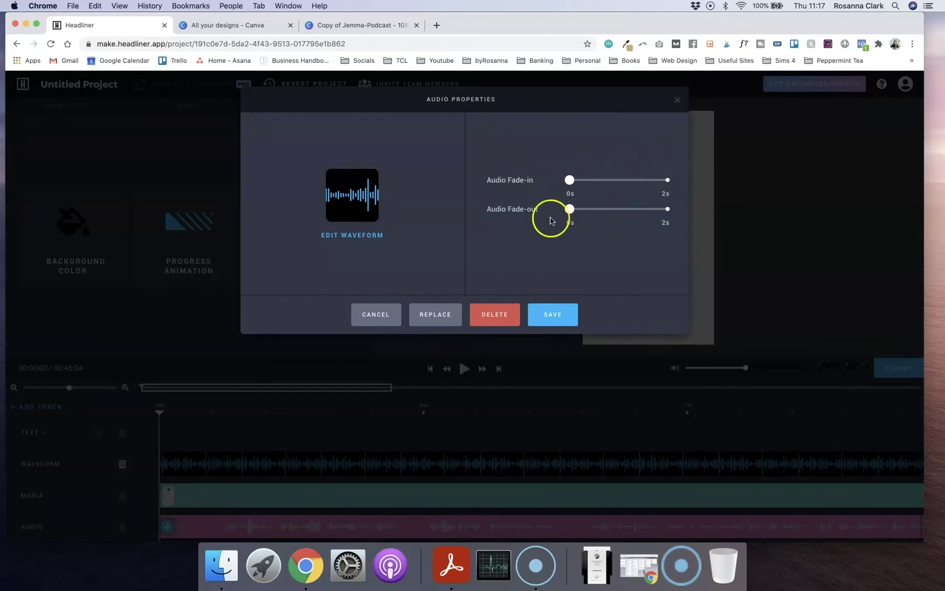
Trim about one second off the podcast audio's start and move the clip back to 0s
{"action": "left_click", "coordinate": [676, 102]}
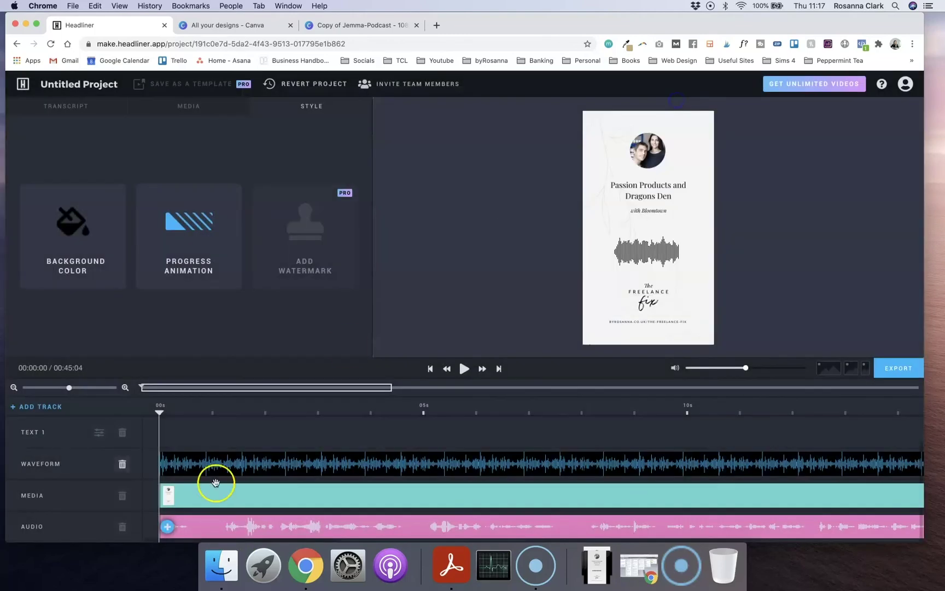
{"action": "left_click_drag", "start_coordinate": [158, 524], "coordinate": [222, 525]}
{"action": "left_click", "coordinate": [205, 524]}
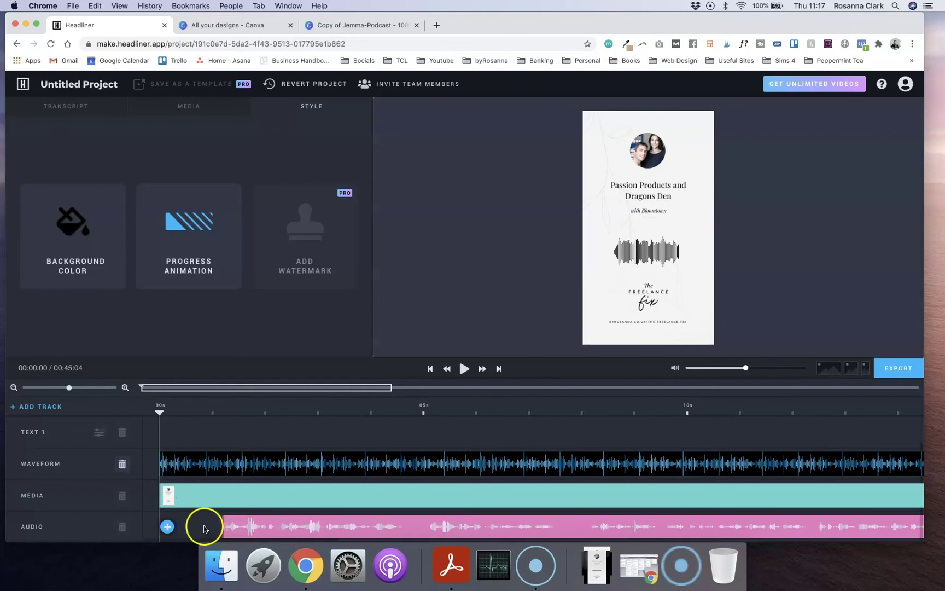
{"action": "right_click", "coordinate": [184, 526]}
{"action": "left_click", "coordinate": [194, 529]}
{"action": "left_click_drag", "start_coordinate": [238, 526], "coordinate": [175, 525]}
{"action": "left_click", "coordinate": [164, 464]}
{"action": "left_click", "coordinate": [161, 491]}
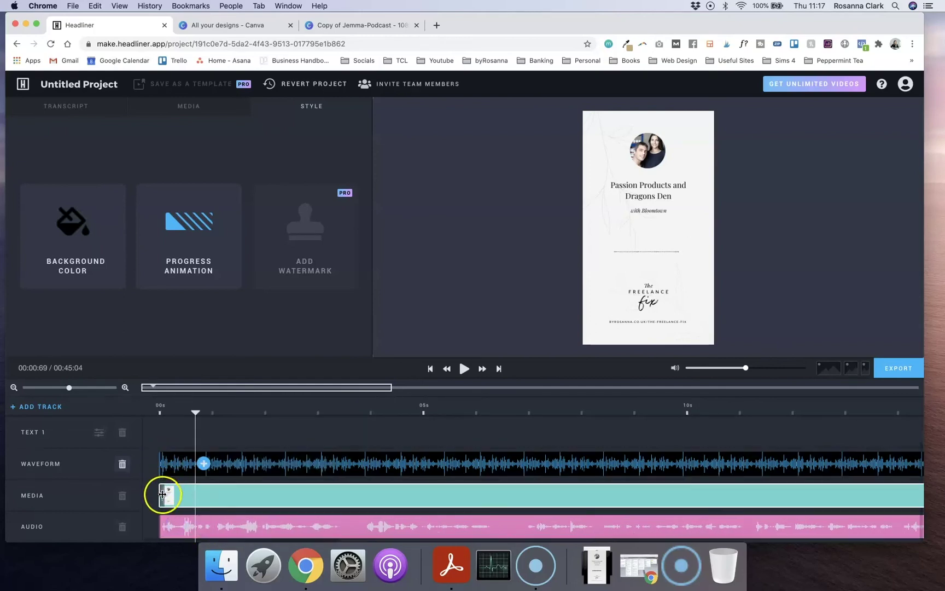
{"action": "left_click", "coordinate": [164, 471]}
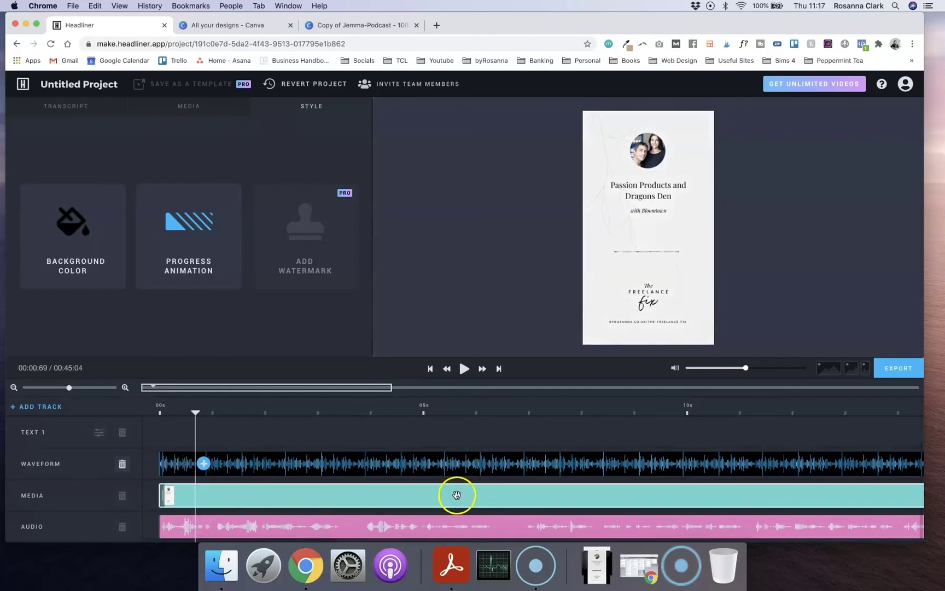
Preview the audiogram playback briefly, pausing at 00:02.67
{"action": "left_click", "coordinate": [458, 465]}
{"action": "scroll", "coordinate": [580, 497], "scroll_direction": "right", "scroll_amount": 10}
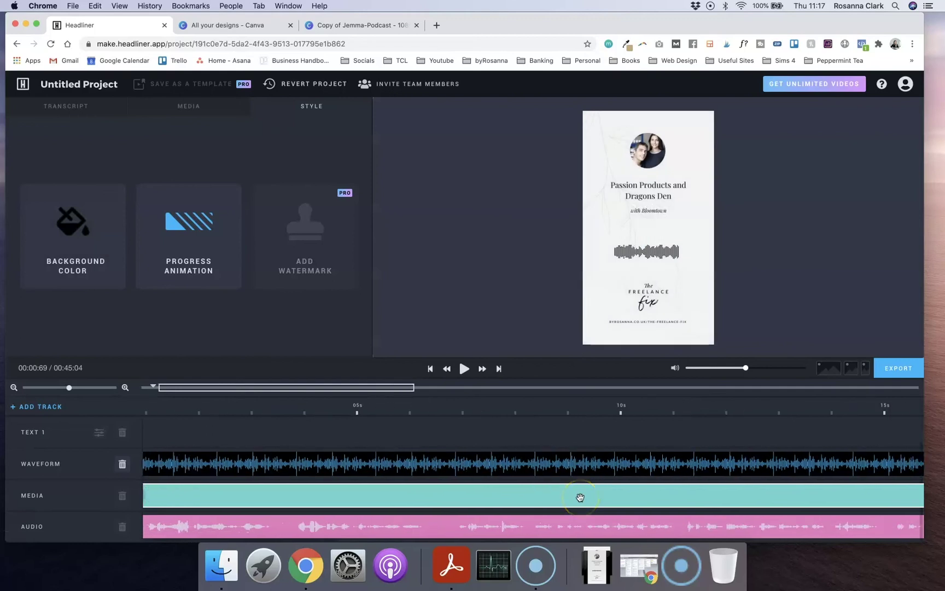
{"action": "scroll", "coordinate": [580, 497], "scroll_direction": "right", "scroll_amount": 5}
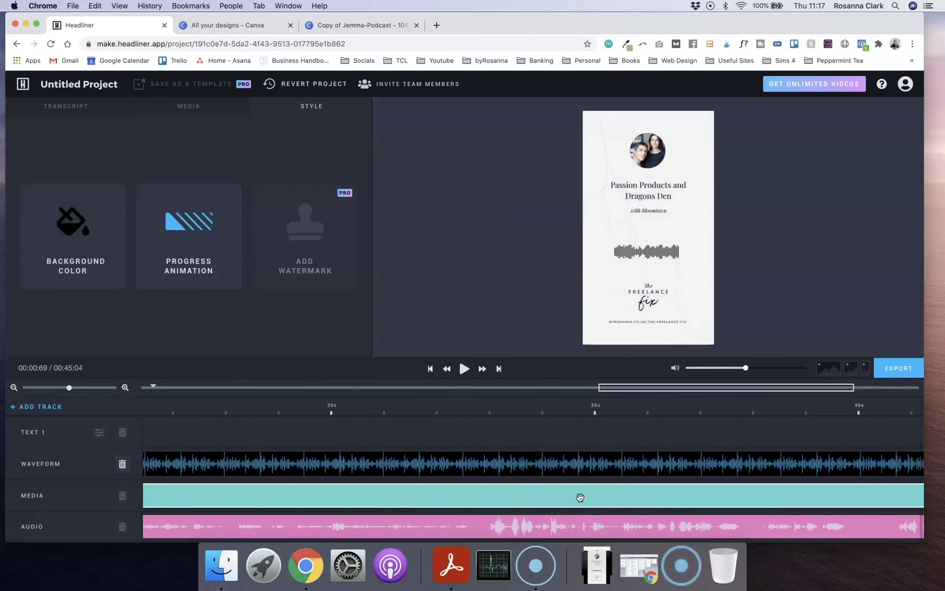
{"action": "scroll", "coordinate": [580, 497], "scroll_direction": "left", "scroll_amount": 15}
{"action": "left_click", "coordinate": [232, 520]}
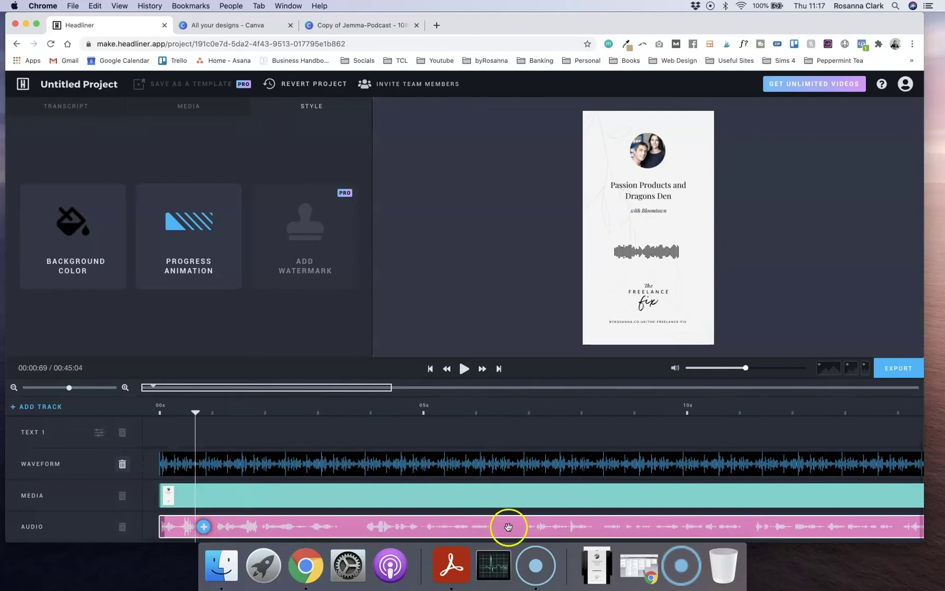
{"action": "left_click", "coordinate": [463, 368]}
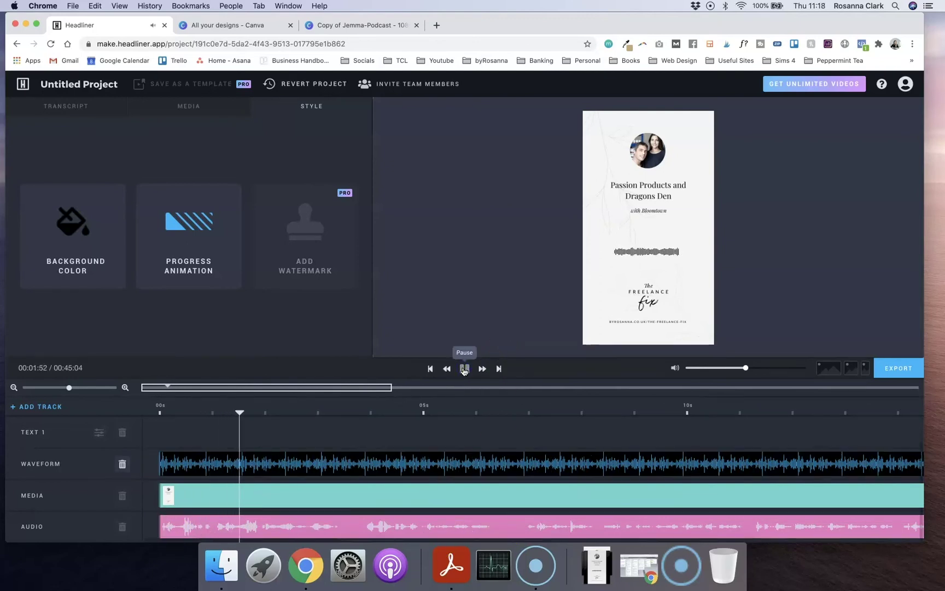
{"action": "left_click", "coordinate": [464, 369]}
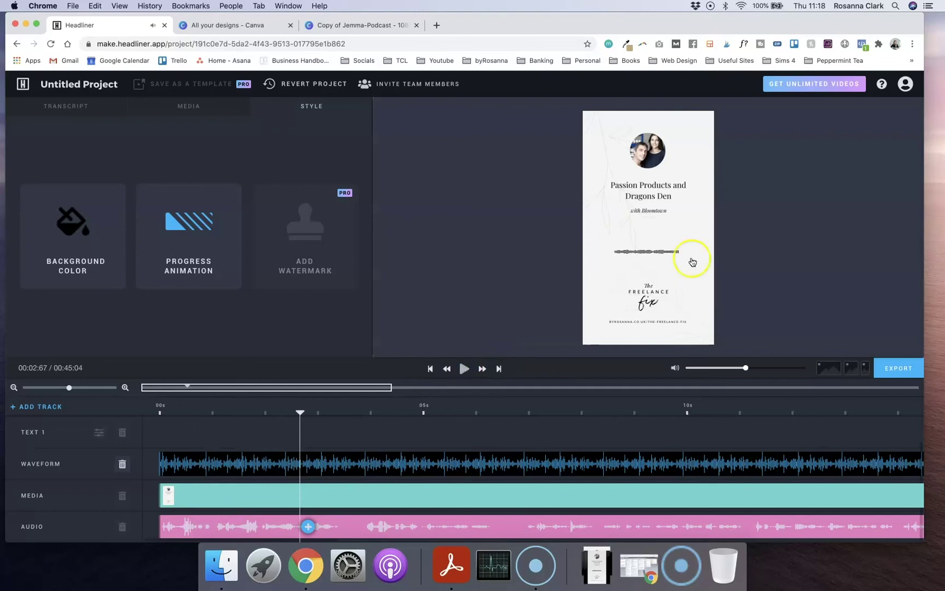
Export the audiogram at 24 fps, High quality and Vertical HD 810x1440
{"action": "left_click", "coordinate": [899, 368]}
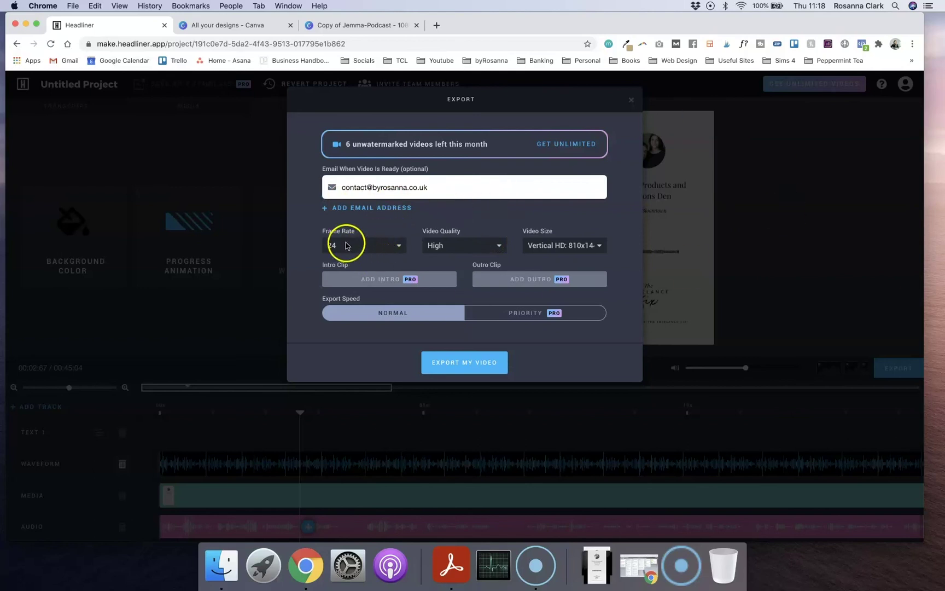
{"action": "left_click", "coordinate": [535, 247]}
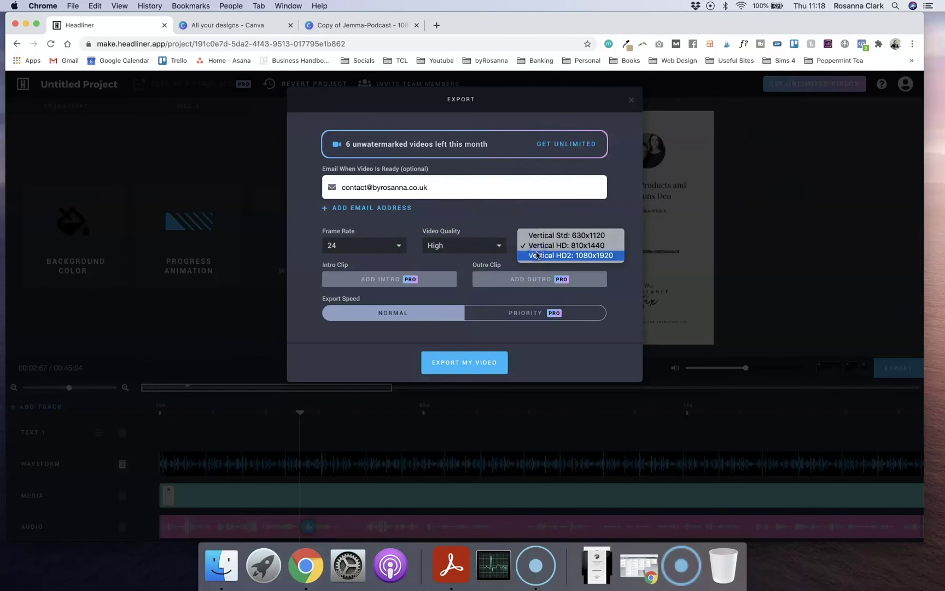
{"action": "left_click", "coordinate": [500, 219]}
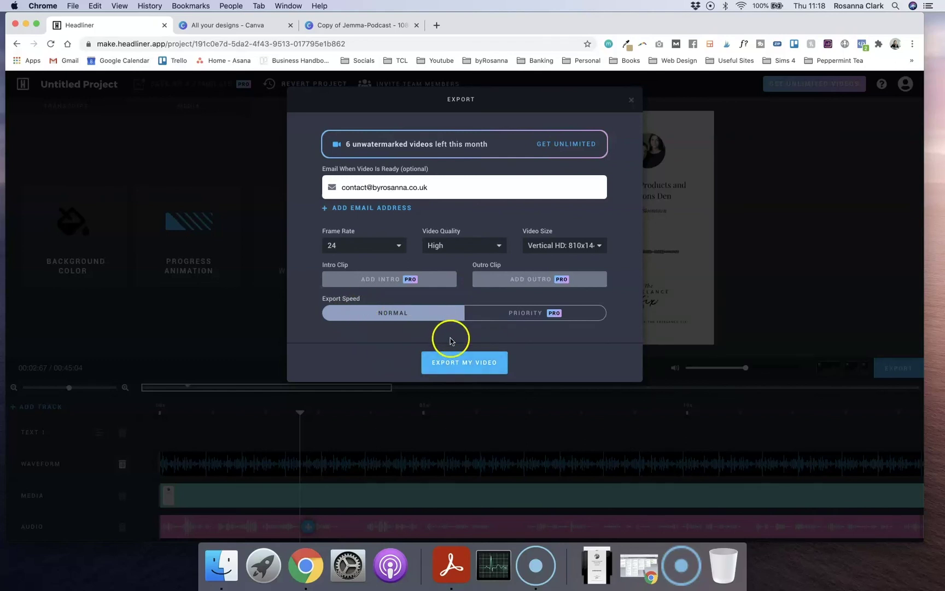
{"action": "left_click", "coordinate": [466, 365]}
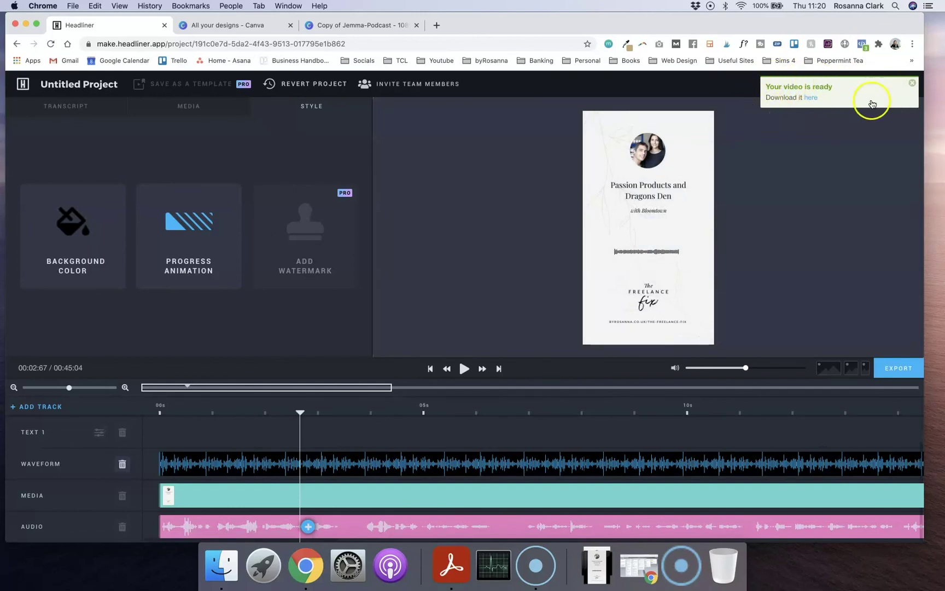
Download the finished audiogram MP4 from its share page and locate it in the Downloads folder
{"action": "left_click", "coordinate": [811, 98]}
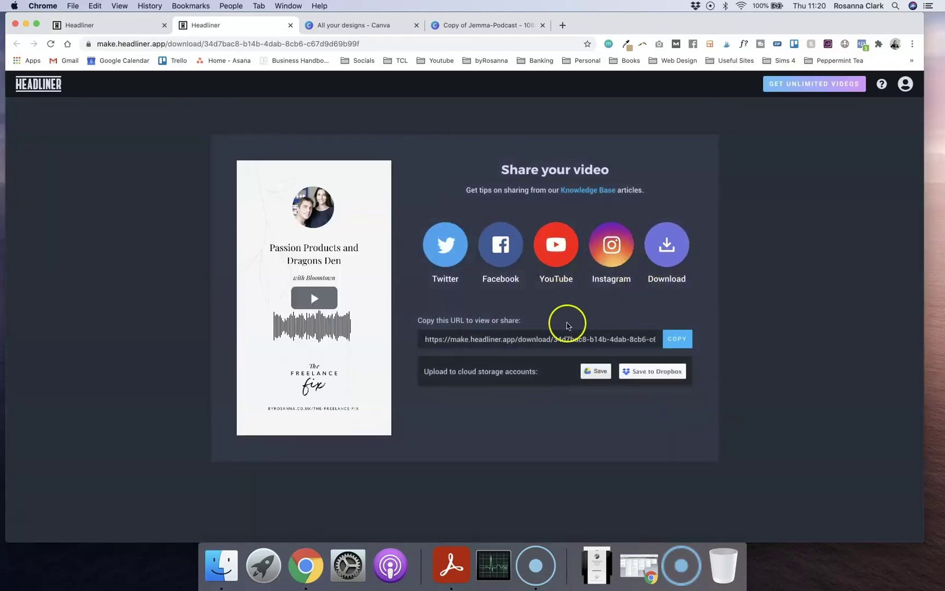
{"action": "left_click", "coordinate": [665, 251]}
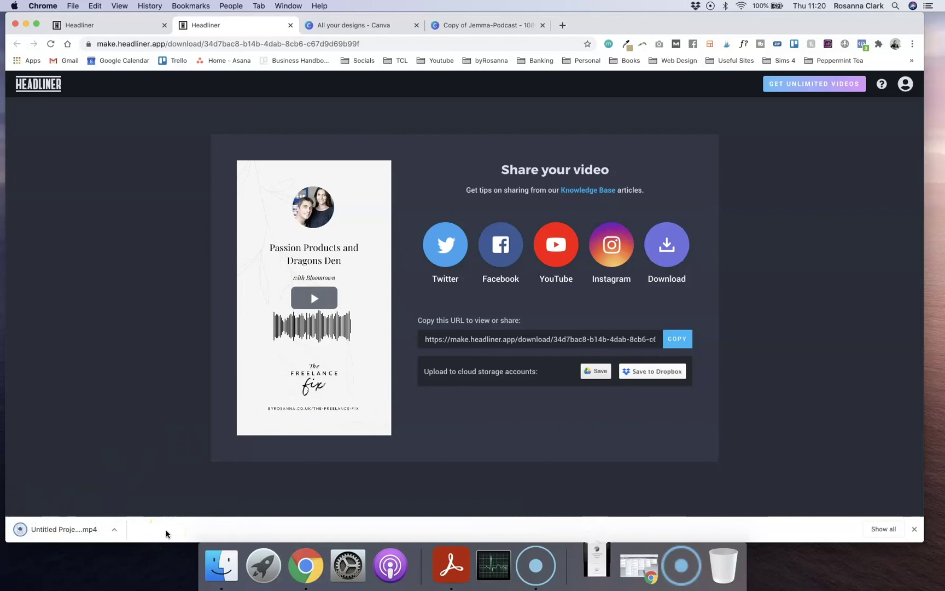
{"action": "left_click", "coordinate": [217, 566]}
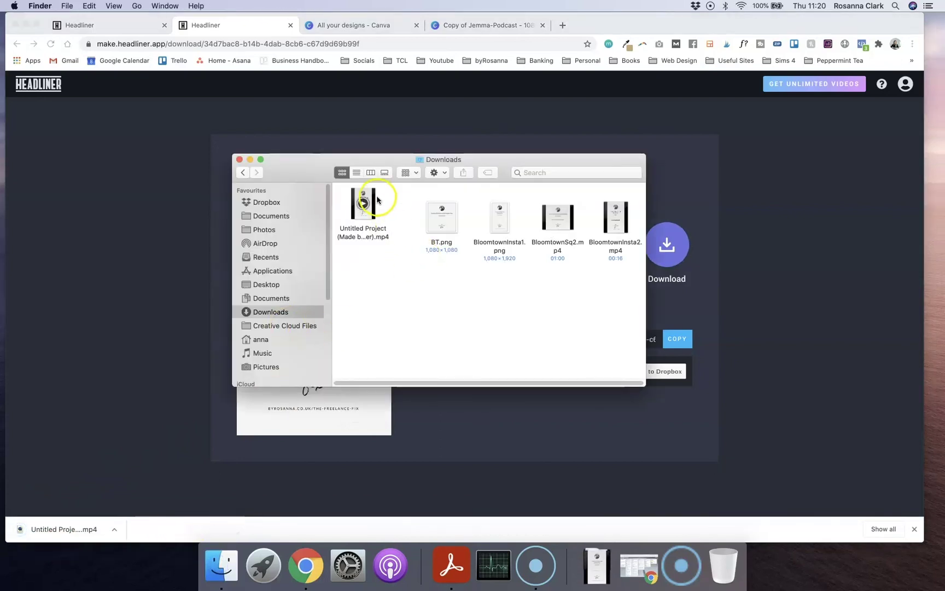
{"action": "left_click", "coordinate": [373, 197]}
{"action": "double_click", "coordinate": [373, 197]}
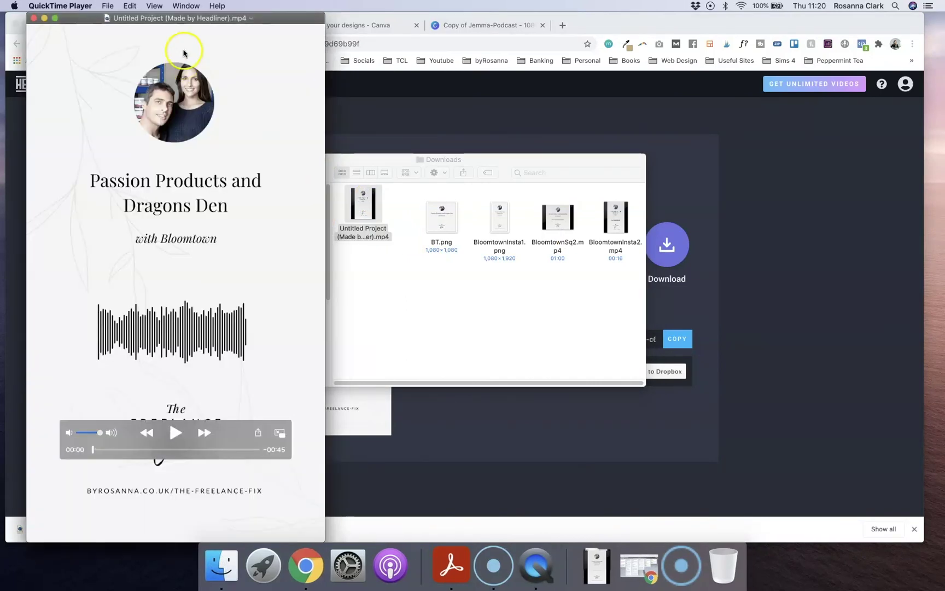
{"action": "left_click_drag", "start_coordinate": [186, 22], "coordinate": [420, 21]}
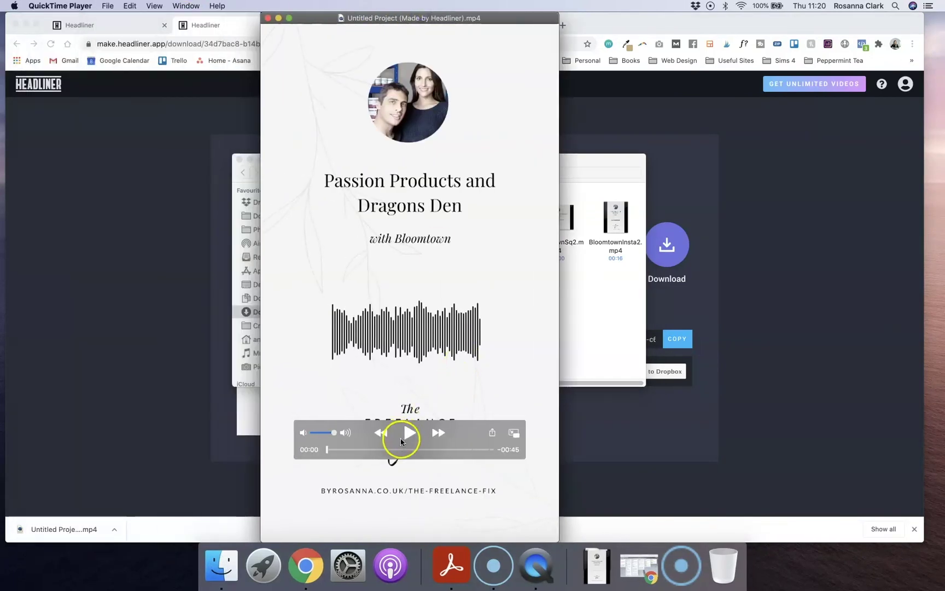
{"action": "left_click", "coordinate": [409, 433]}
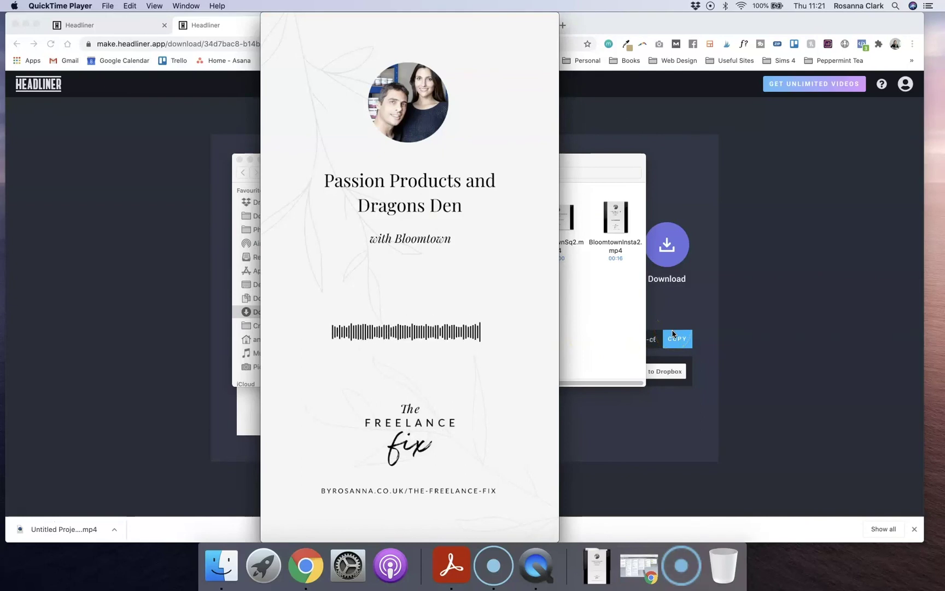
{"action": "left_click", "coordinate": [411, 432]}
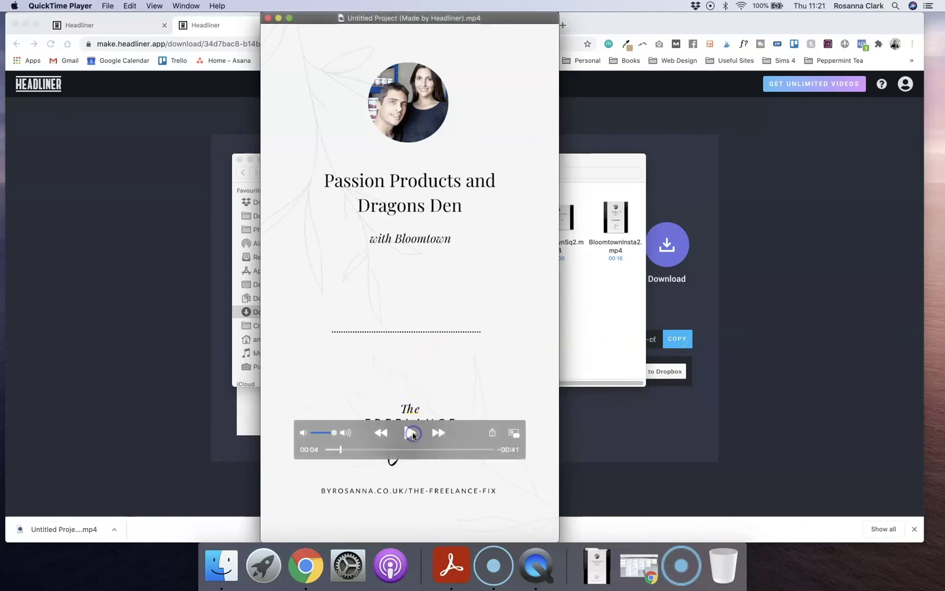
{"action": "left_click", "coordinate": [262, 21]}
{"action": "left_click", "coordinate": [268, 19]}
Close the Finder Downloads window and bring back the Share your video page and its video link
{"action": "left_click", "coordinate": [399, 295]}
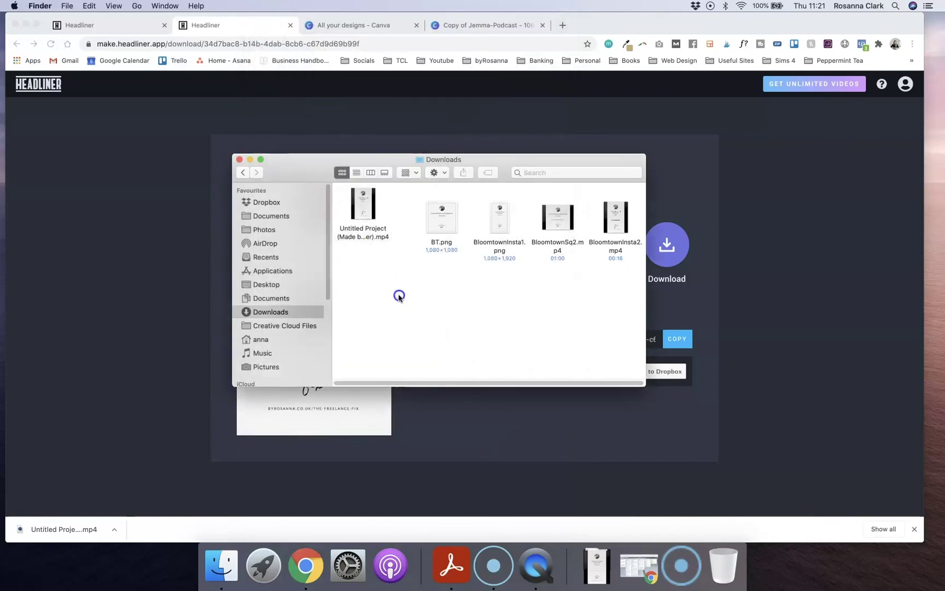
{"action": "left_click", "coordinate": [237, 160]}
{"action": "left_click", "coordinate": [436, 143]}
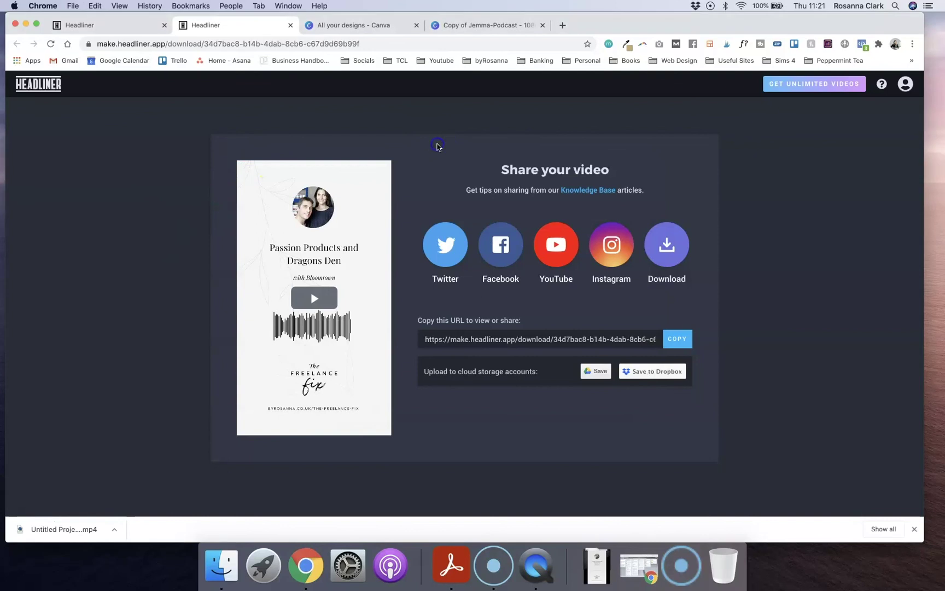
{"action": "left_click", "coordinate": [489, 189]}
{"action": "left_click", "coordinate": [490, 332]}
{"action": "left_click", "coordinate": [198, 154]}
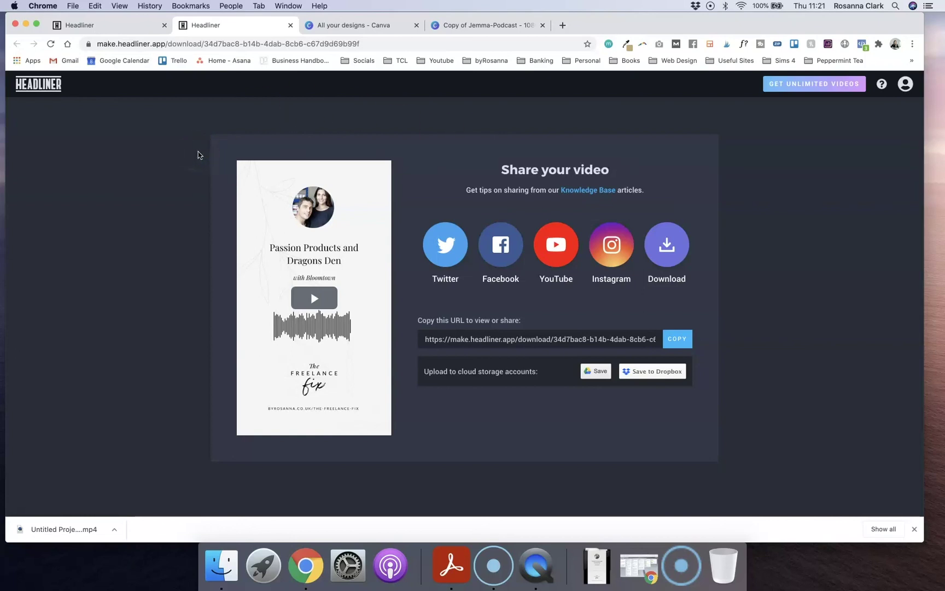